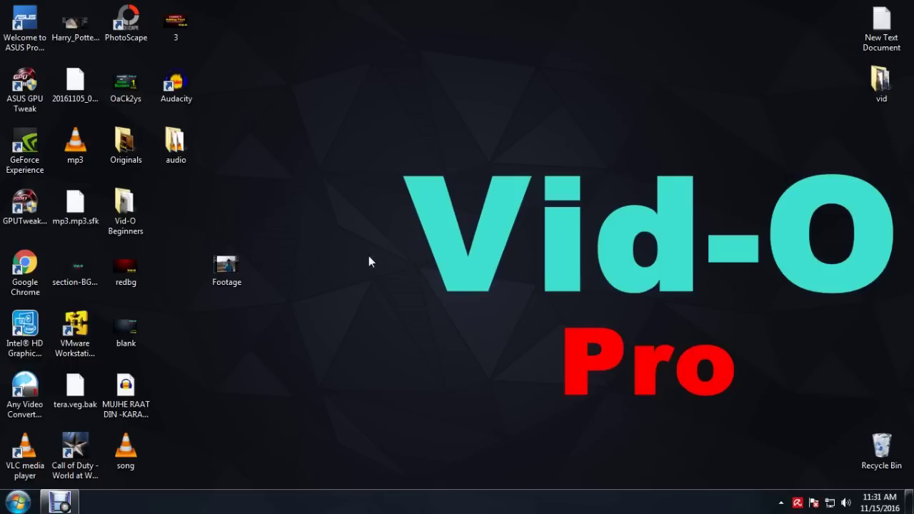
# Step: Play the Footage video from the desktop in full screen, and close the player after viewing it
pyautogui.doubleClick(211, 269)
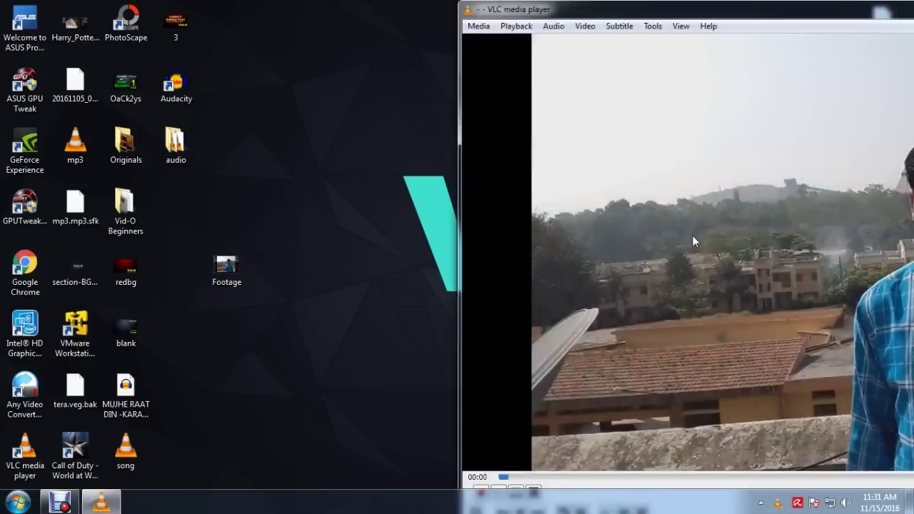
pyautogui.doubleClick(692, 235)
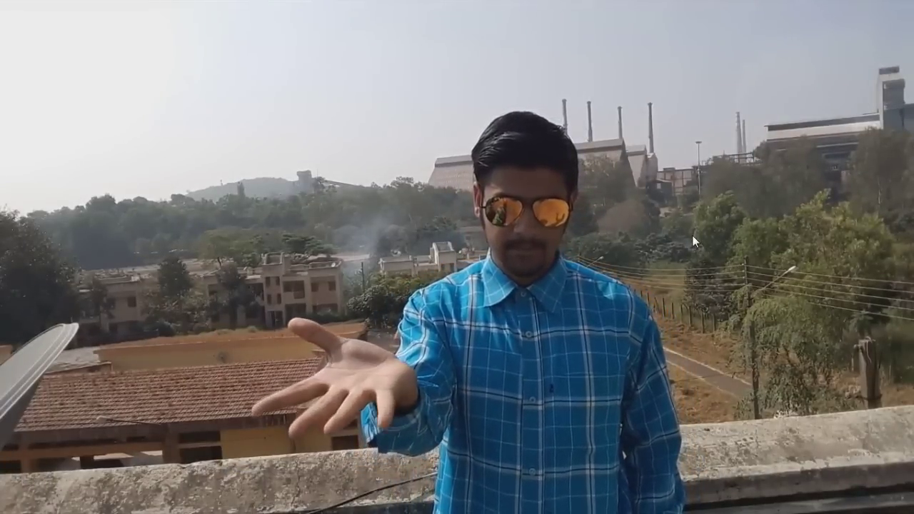
pyautogui.moveTo(388, 303)
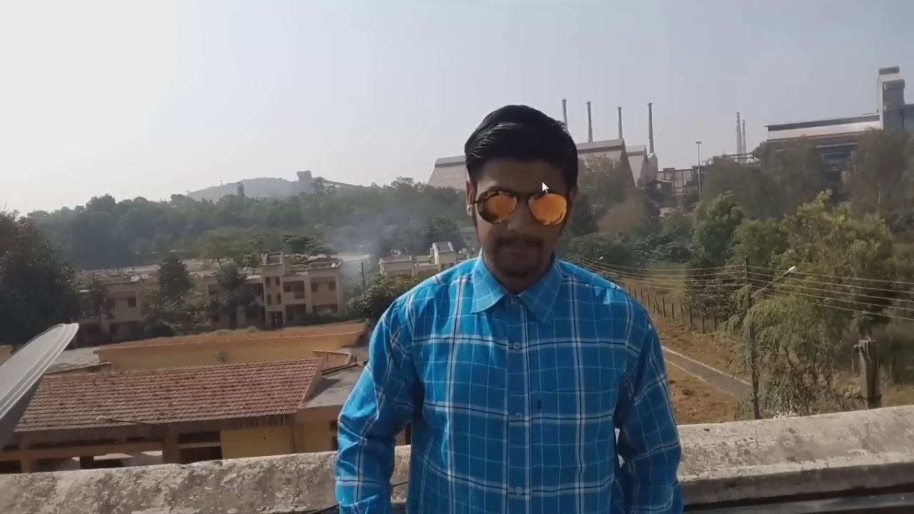
pyautogui.press('Escape')
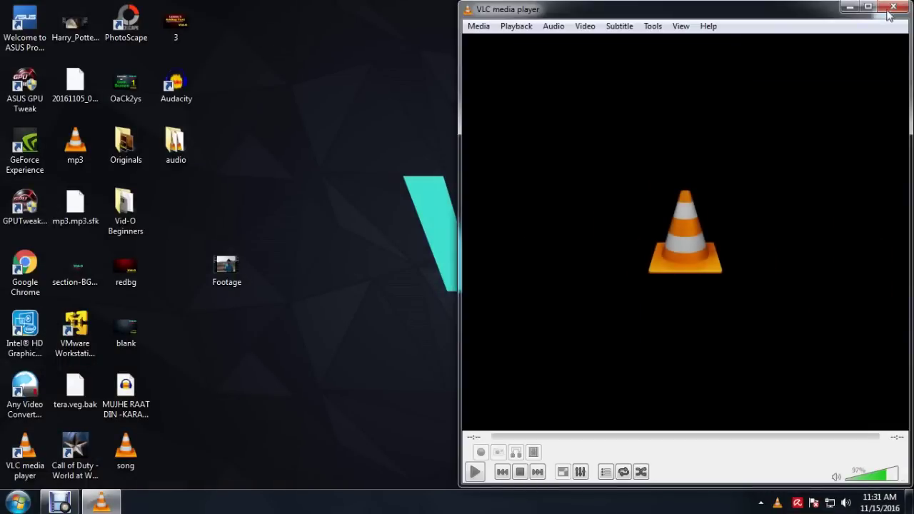
pyautogui.click(891, 9)
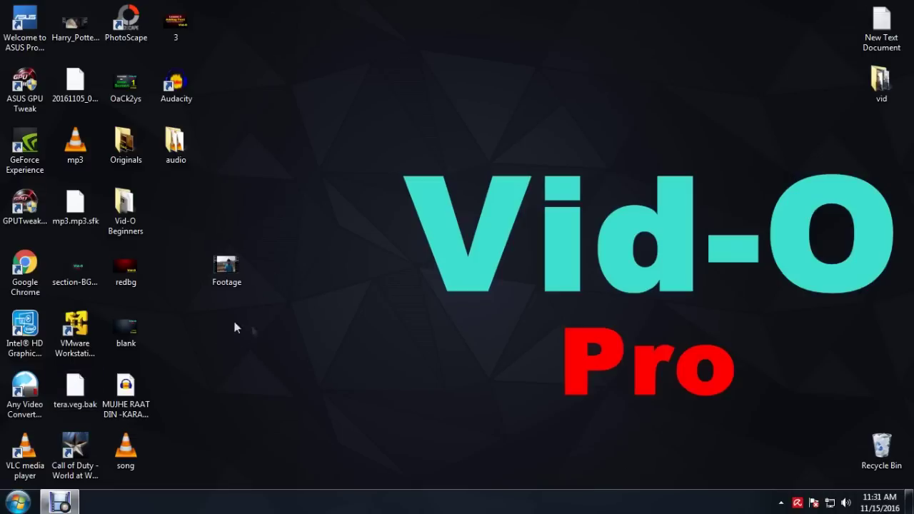
# Step: Launch Adobe After Effects CS6
pyautogui.click(17, 502)
pyautogui.click(43, 440)
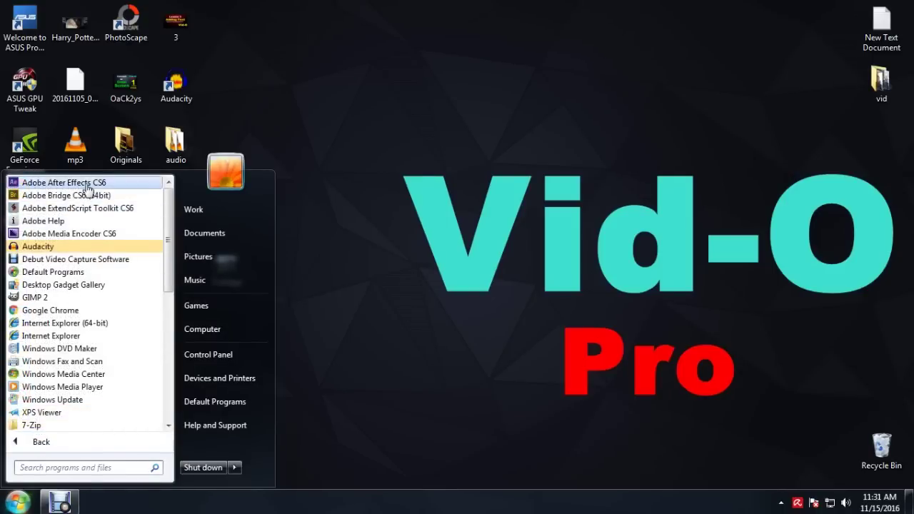
pyautogui.click(66, 183)
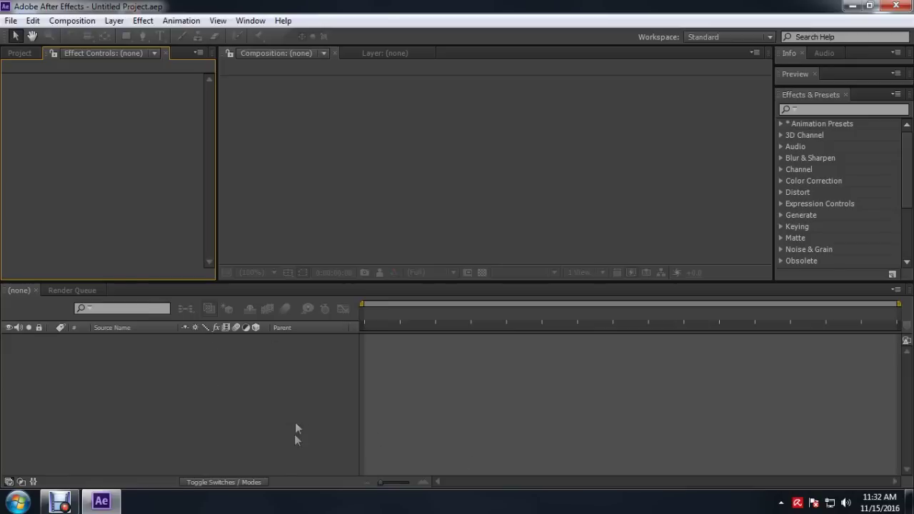
# Step: Create a 1920 x 1080 composition named Energy with a frame rate of 60 frames per second
pyautogui.click(69, 22)
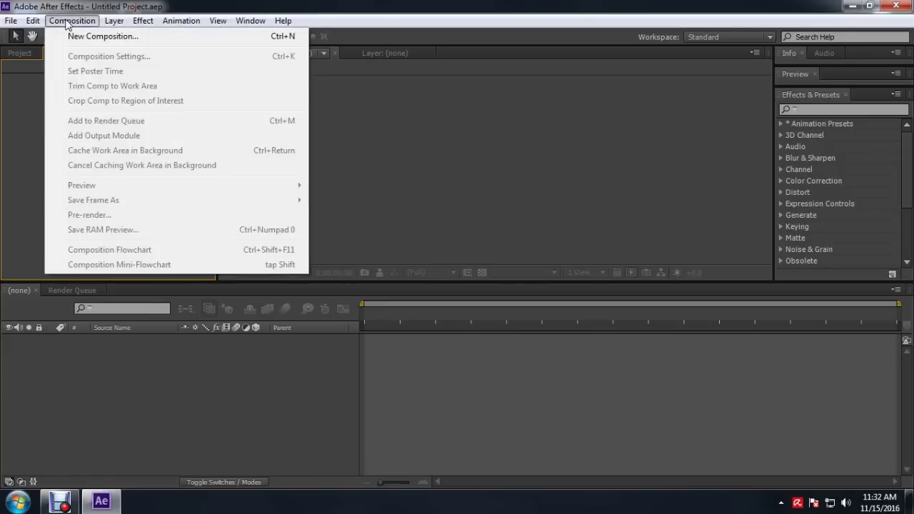
pyautogui.click(100, 37)
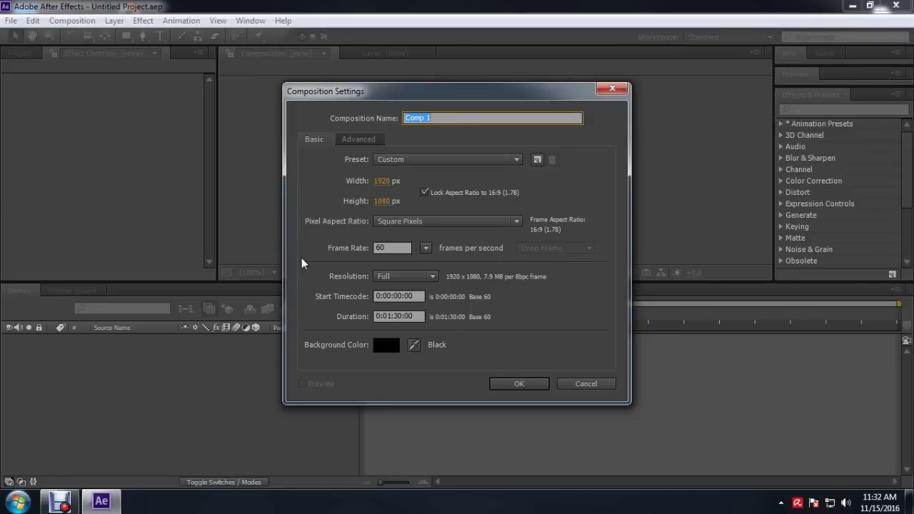
pyautogui.moveTo(400, 95); pyautogui.dragTo(405, 98)
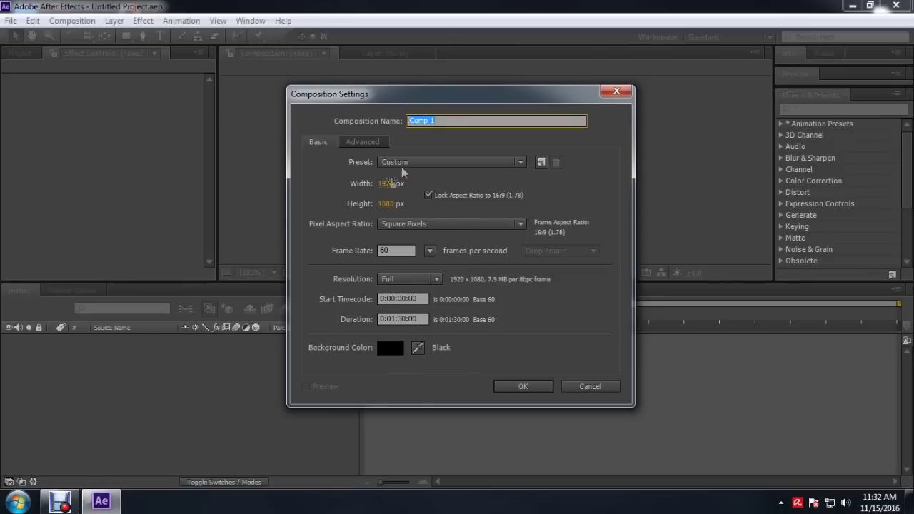
pyautogui.write('Energy')
pyautogui.doubleClick(392, 251)
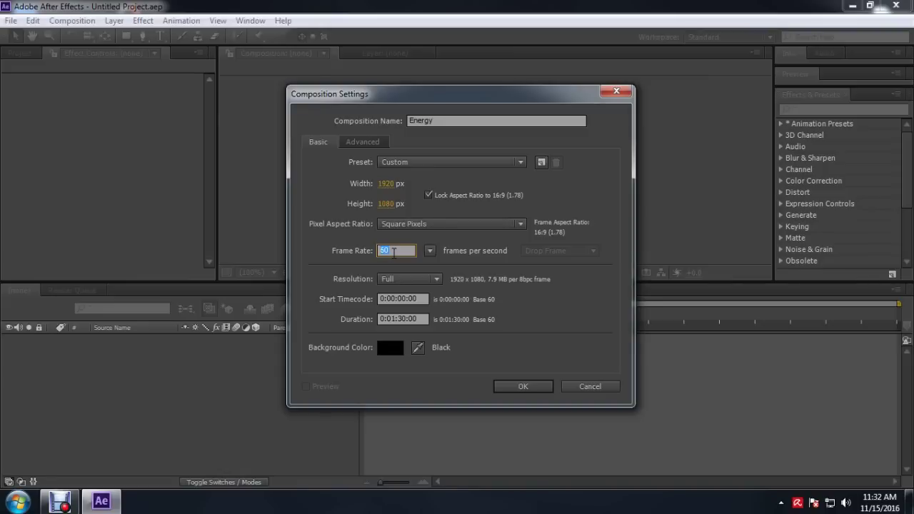
pyautogui.write('60')
pyautogui.click(510, 391)
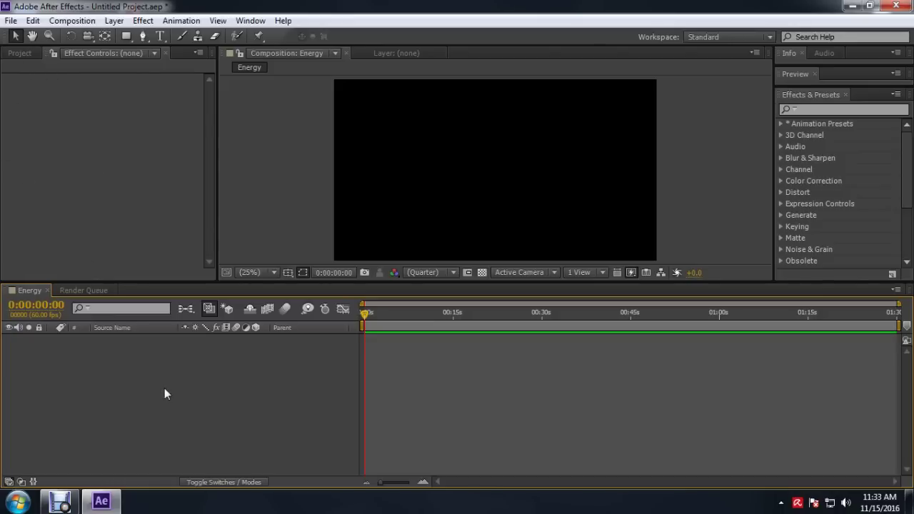
# Step: Import the Footage.mp4 video from the desktop into the project
pyautogui.click(12, 20)
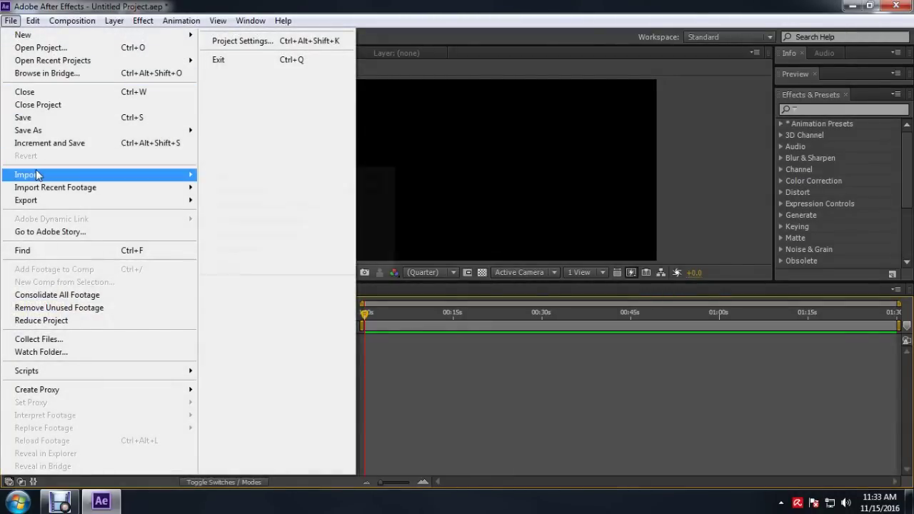
pyautogui.moveTo(39, 174)
pyautogui.click(215, 178)
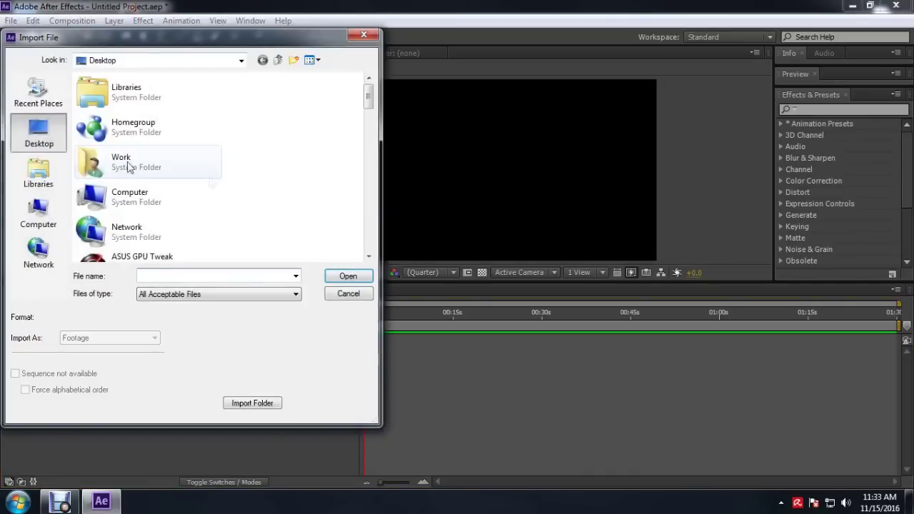
pyautogui.moveTo(379, 104); pyautogui.dragTo(358, 205)
pyautogui.doubleClick(128, 111)
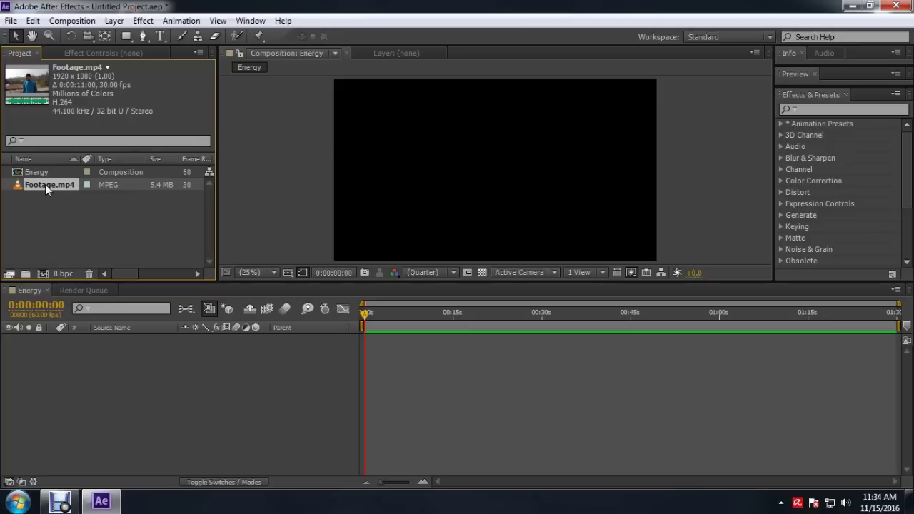
# Step: Add Footage.mp4 to the Energy composition as a layer starting at time zero
pyautogui.moveTo(45, 184); pyautogui.dragTo(136, 351)
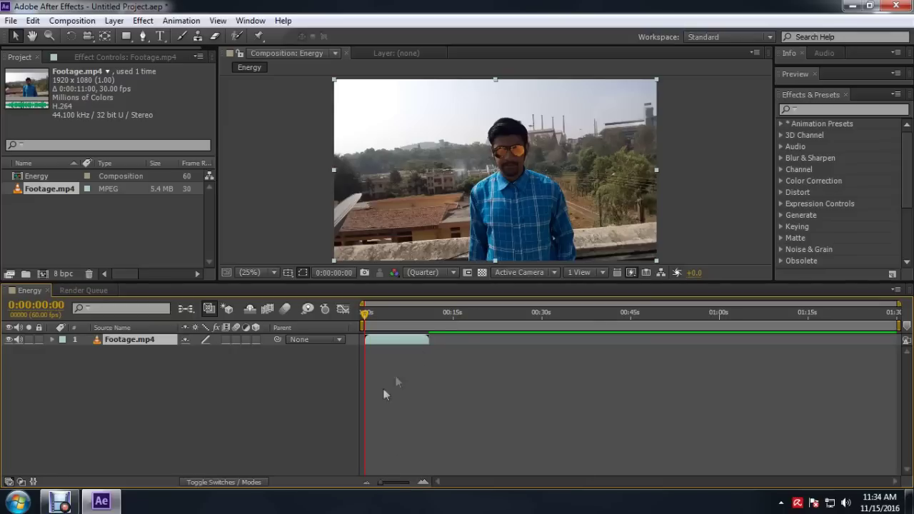
pyautogui.moveTo(381, 488); pyautogui.dragTo(399, 485)
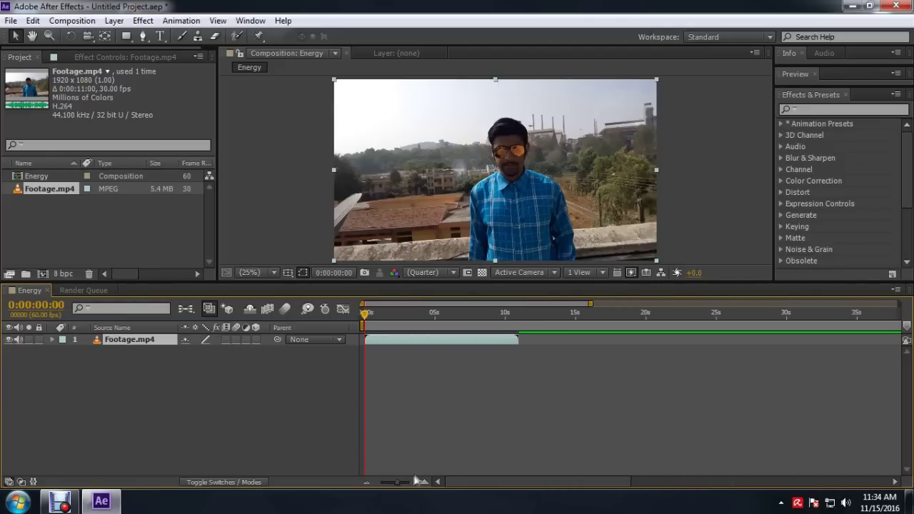
pyautogui.moveTo(398, 483); pyautogui.dragTo(402, 486)
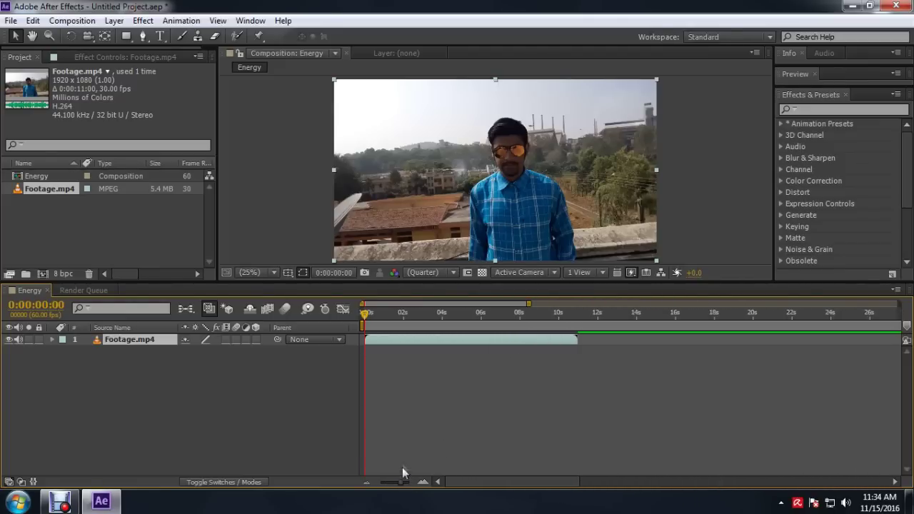
pyautogui.click(274, 416)
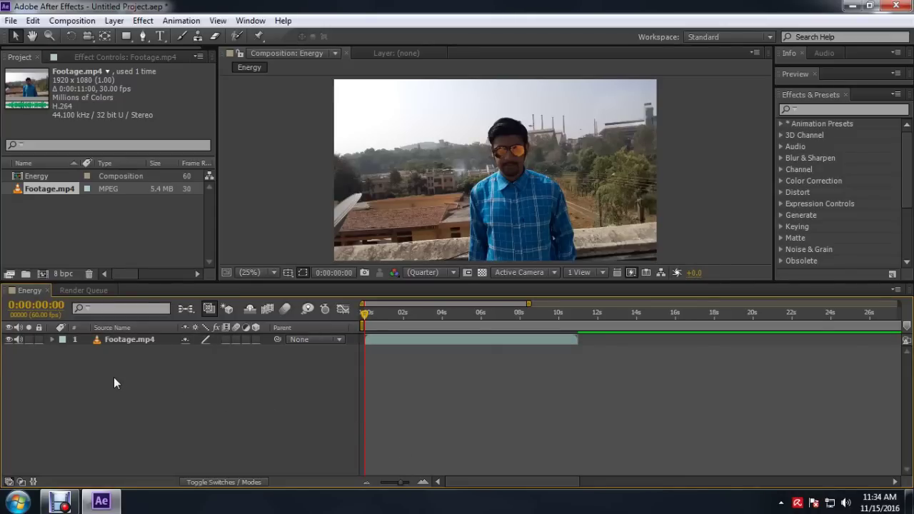
# Step: Add an adjustment layer above the footage and shorten it to end at about the footage clip's end
pyautogui.rightClick(95, 375)
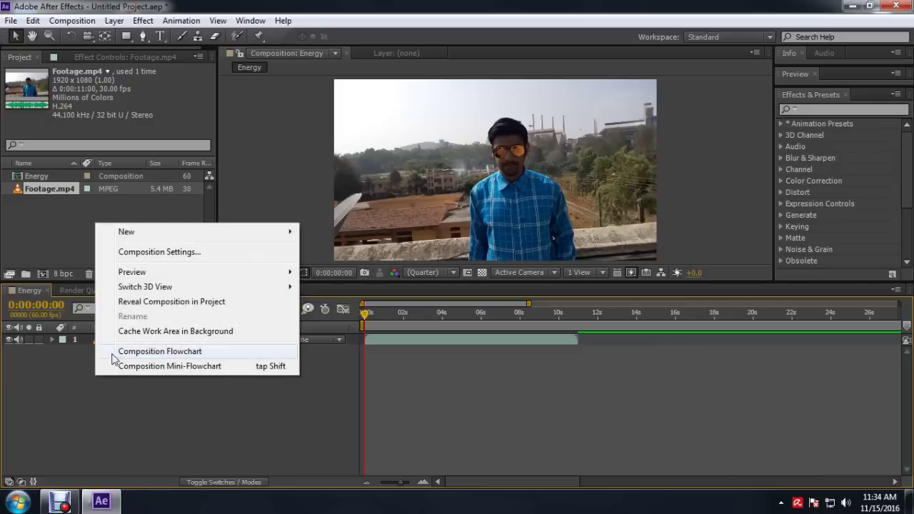
pyautogui.moveTo(150, 239)
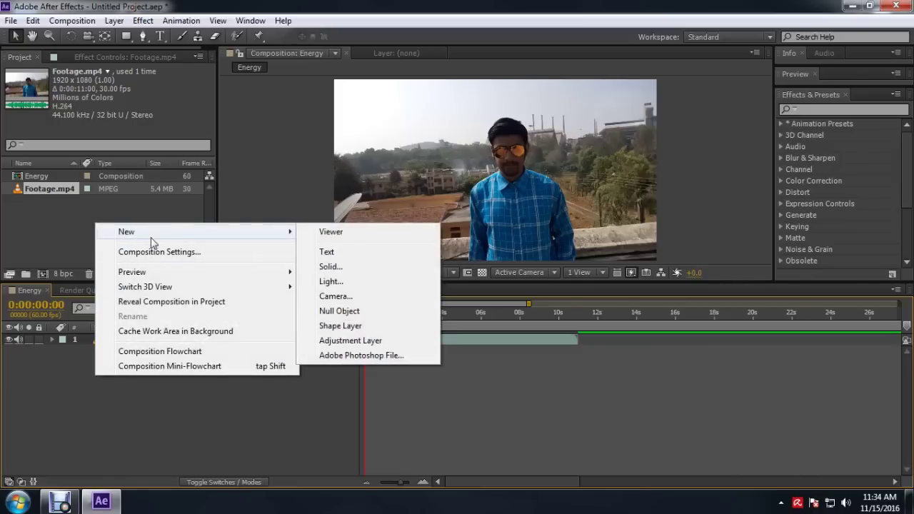
pyautogui.click(356, 340)
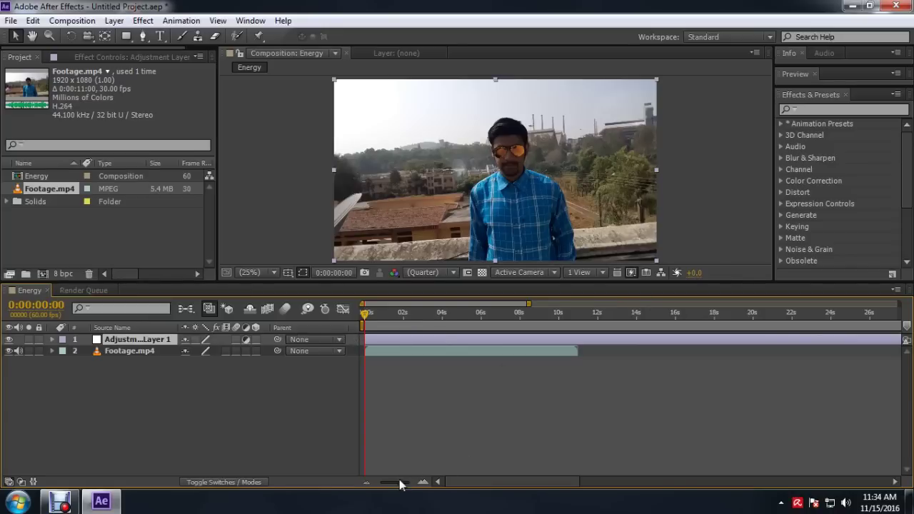
pyautogui.moveTo(399, 486); pyautogui.dragTo(380, 484)
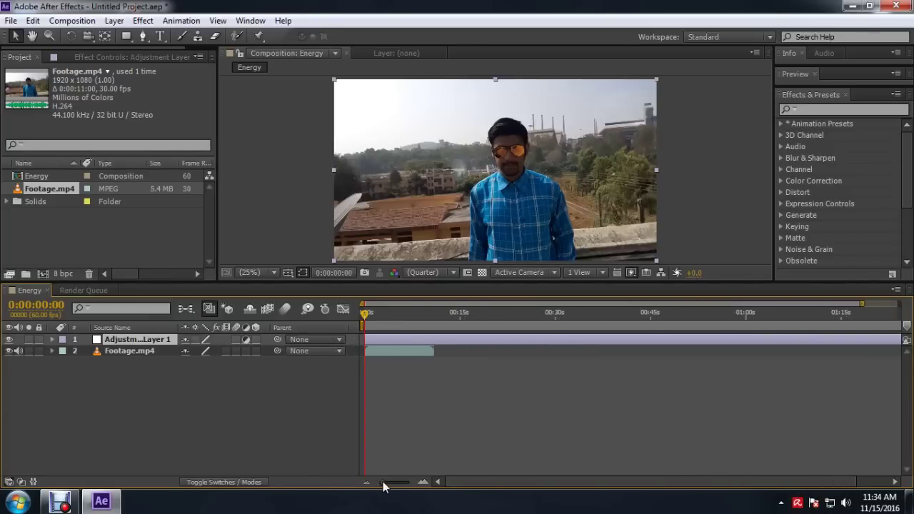
pyautogui.moveTo(896, 340); pyautogui.dragTo(431, 341)
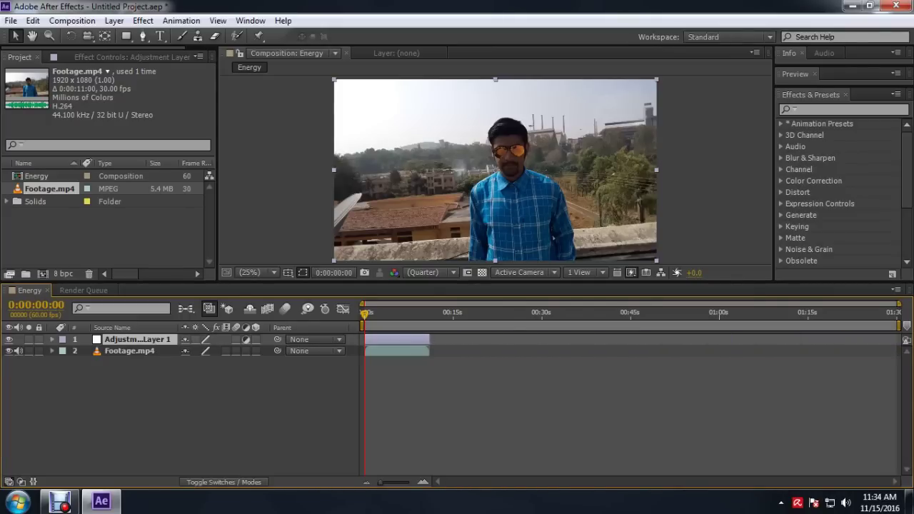
pyautogui.moveTo(379, 483); pyautogui.dragTo(407, 486)
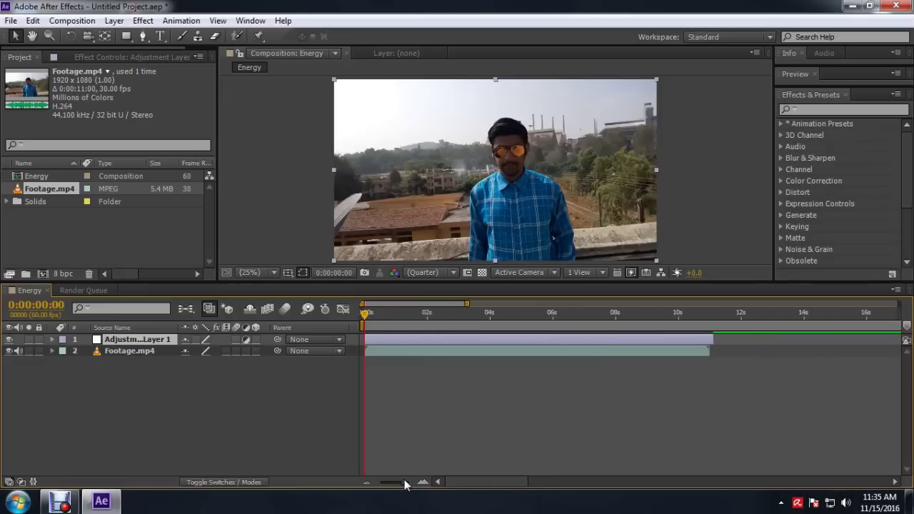
# Step: Apply the Lens Flare effect from the Generate category to the adjustment layer
pyautogui.click(150, 350)
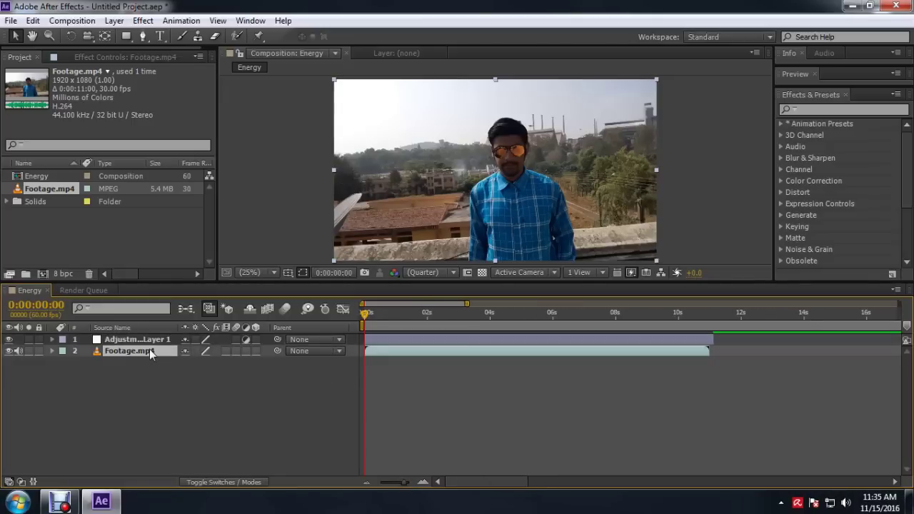
pyautogui.click(149, 340)
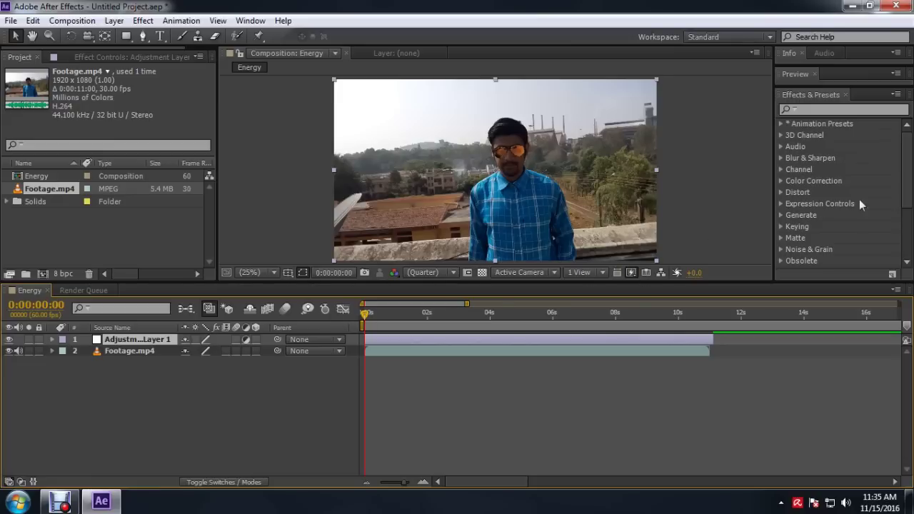
pyautogui.moveTo(907, 154)
pyautogui.mouseDown()
pyautogui.moveTo(908, 189)
pyautogui.moveTo(906, 164)
pyautogui.mouseUp()
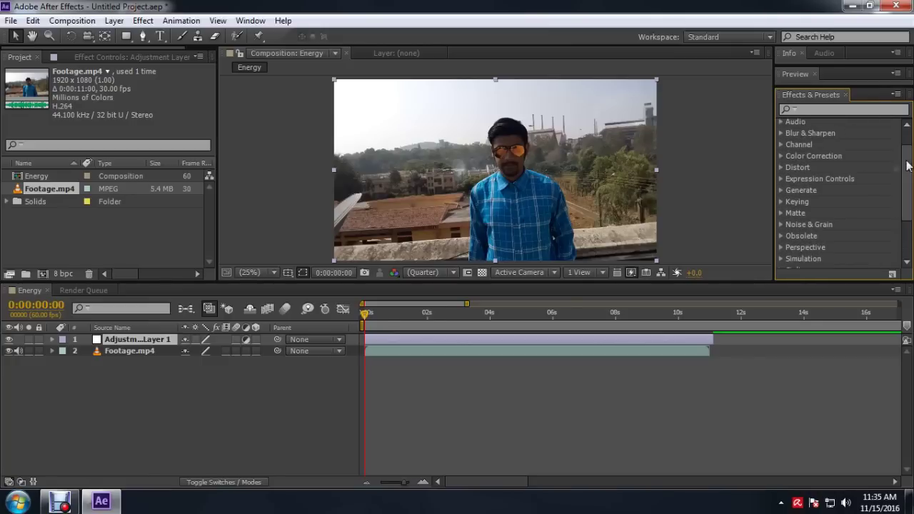
pyautogui.click(782, 191)
pyautogui.moveTo(908, 172); pyautogui.dragTo(909, 185)
pyautogui.scroll(-5, 840, 189)
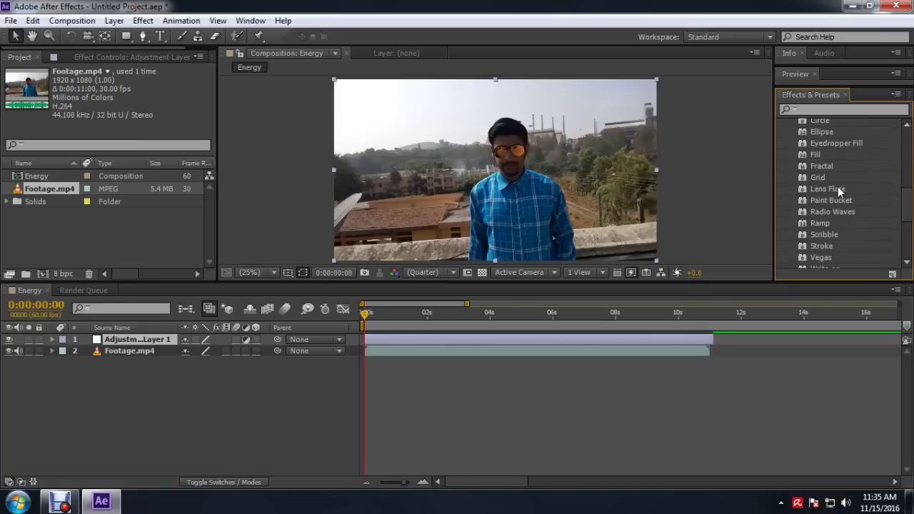
pyautogui.click(833, 189)
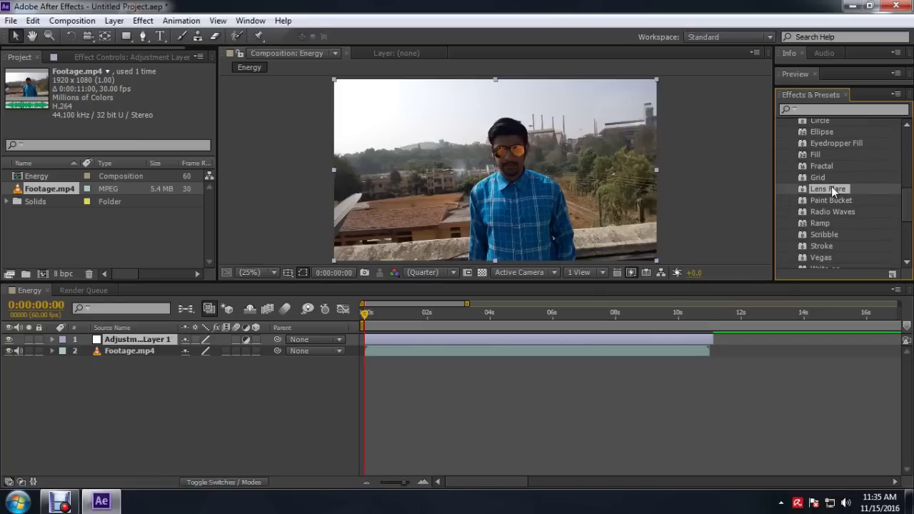
pyautogui.moveTo(823, 189); pyautogui.dragTo(466, 217)
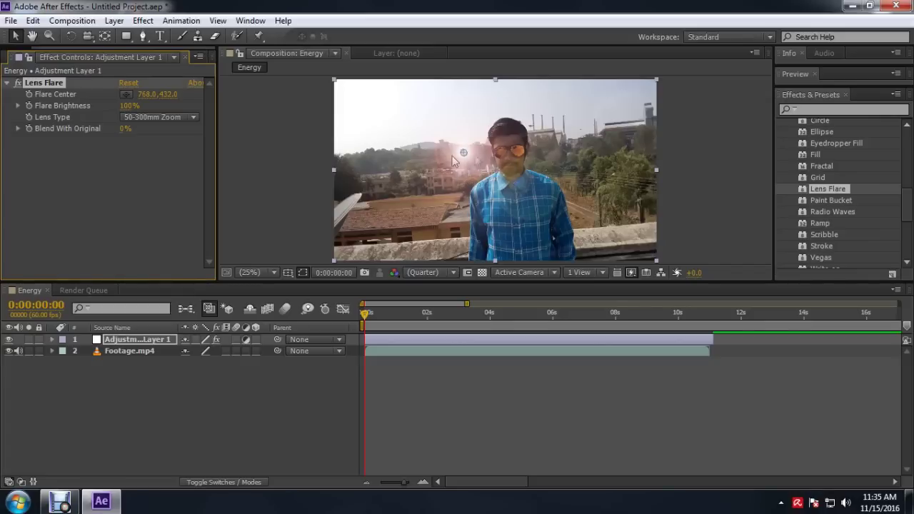
# Step: Reposition the lens flare's centre to about 688, 844, beside the man's torso, and keep the adjustment layer selected
pyautogui.moveTo(464, 152); pyautogui.dragTo(450, 224)
pyautogui.click(255, 394)
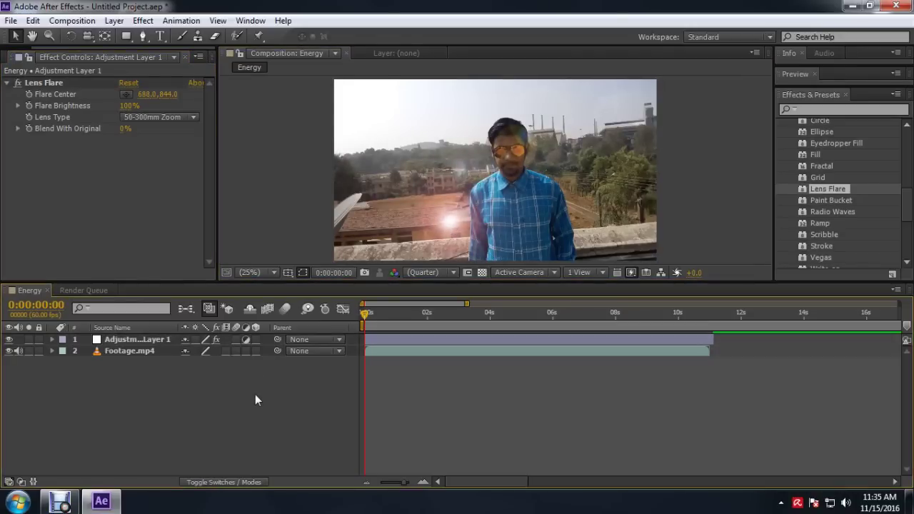
pyautogui.click(408, 215)
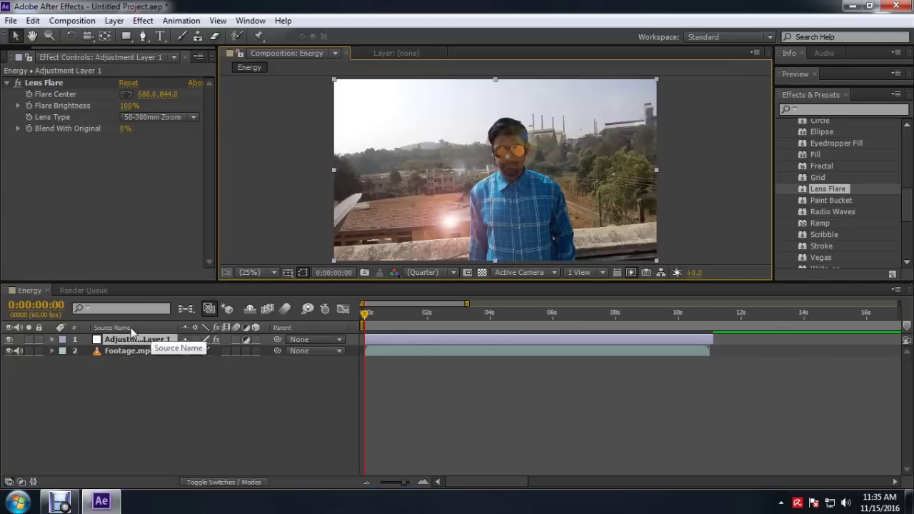
# Step: Move the current time to 0:00:05:20, where the man holds out his hand beside the flare
pyautogui.moveTo(365, 314); pyautogui.dragTo(511, 343)
pyautogui.click(518, 313)
pyautogui.moveTo(520, 315); pyautogui.dragTo(534, 315)
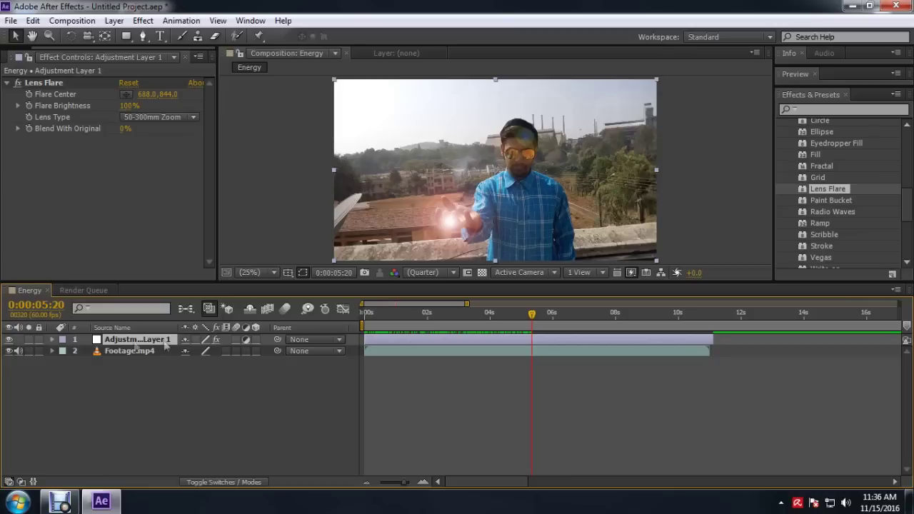
# Step: Lower the adjustment layer's opacity to 17% in its transform properties
pyautogui.click(52, 340)
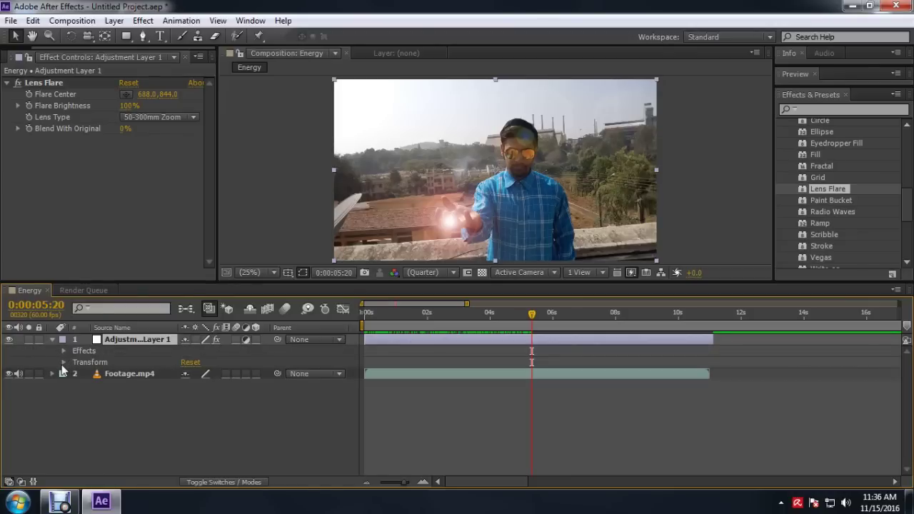
pyautogui.click(63, 363)
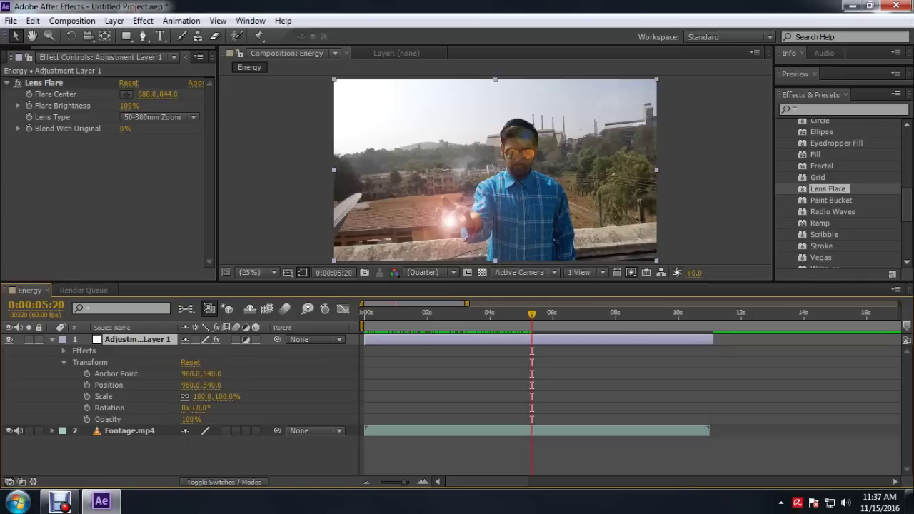
pyautogui.click(87, 420)
pyautogui.moveTo(190, 420); pyautogui.dragTo(164, 420)
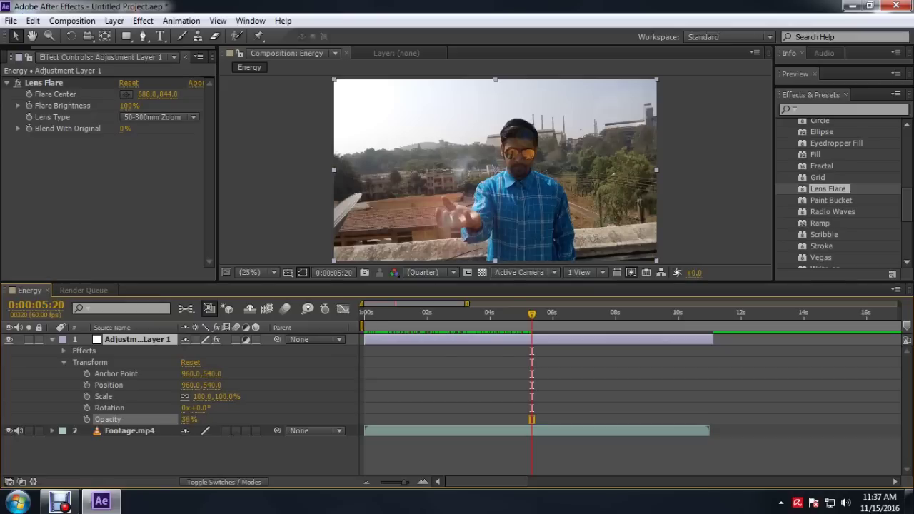
pyautogui.moveTo(164, 420)
pyautogui.mouseDown()
pyautogui.moveTo(177, 419)
pyautogui.moveTo(161, 419)
pyautogui.mouseUp()
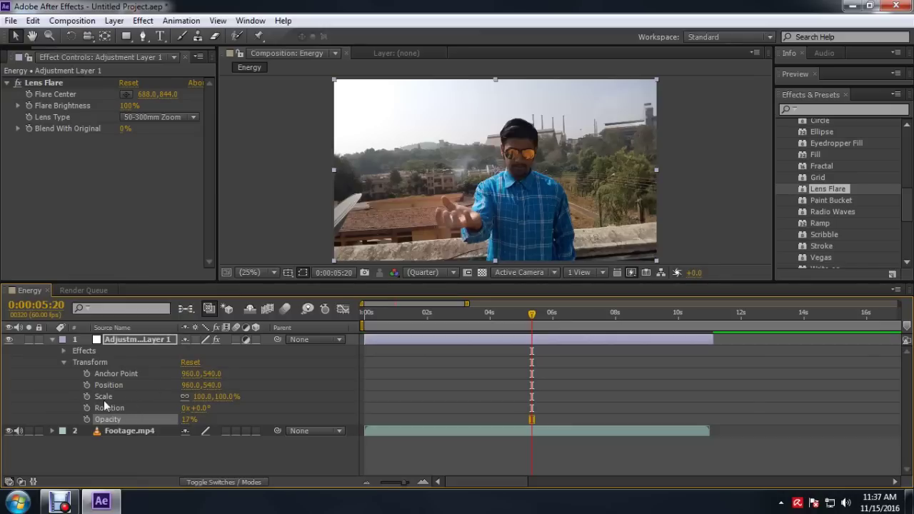
# Step: Nudge the adjustment layer's position to 968, 526
pyautogui.click(203, 396)
pyautogui.click(124, 396)
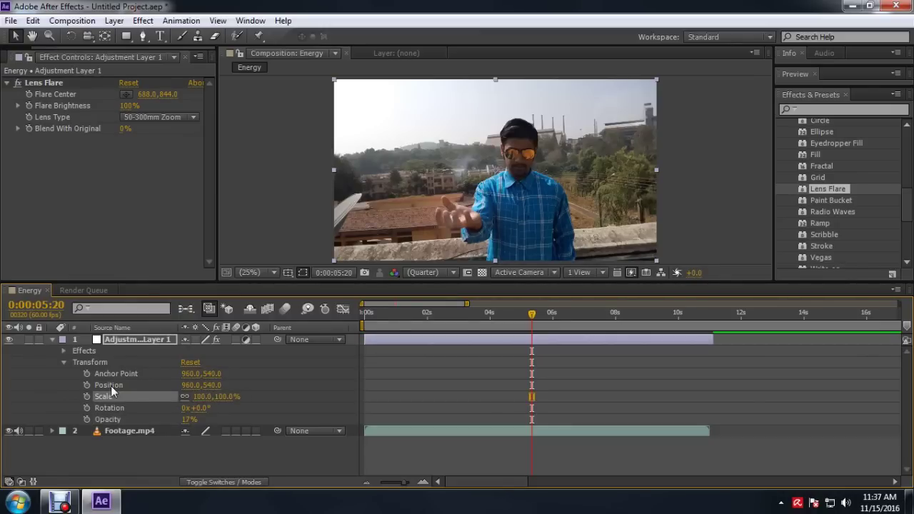
pyautogui.click(111, 386)
pyautogui.press('Up')
pyautogui.press('Up')
pyautogui.press('Up')
pyautogui.press('Up')
pyautogui.press('Up')
pyautogui.press('Up')
pyautogui.press('Up')
pyautogui.press('Up')
pyautogui.press('Up')
pyautogui.press('Up')
pyautogui.press('Up')
pyautogui.press('Up')
pyautogui.press('Up')
pyautogui.press('Up')
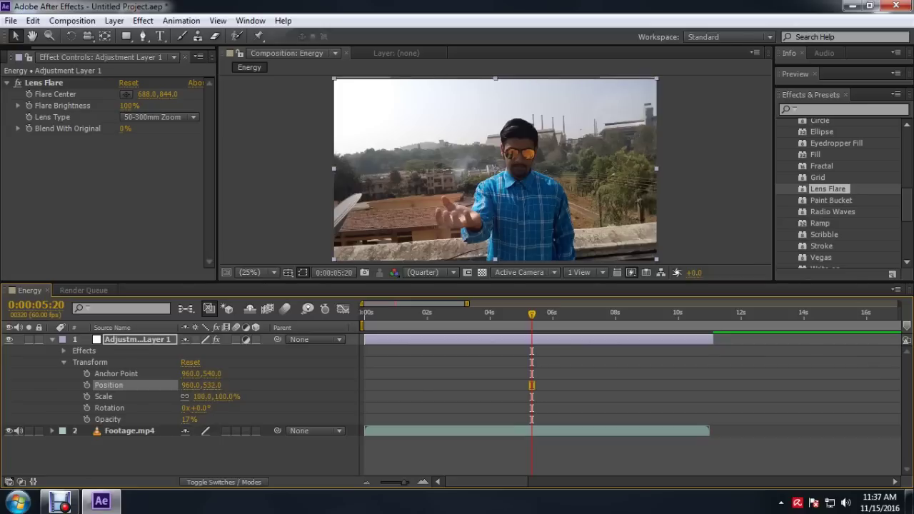
pyautogui.press('Up')
pyautogui.press('Up')
pyautogui.press('Up')
pyautogui.press('Up')
pyautogui.press('Right')
pyautogui.press('Right')
pyautogui.press('Right')
pyautogui.press('Right')
pyautogui.press('Right')
pyautogui.press('Right')
pyautogui.press('Right')
pyautogui.press('Right')
pyautogui.press('Right')
pyautogui.press('Right')
pyautogui.press('Right')
pyautogui.press('Right')
pyautogui.press('Right')
pyautogui.press('Right')
pyautogui.press('Right')
pyautogui.press('Right')
pyautogui.press('Right')
pyautogui.press('Right')
pyautogui.press('Right')
pyautogui.press('Right')
pyautogui.press('Left')
pyautogui.press('Left')
pyautogui.press('Left')
pyautogui.press('Left')
pyautogui.press('Left')
pyautogui.press('Left')
pyautogui.press('Left')
pyautogui.press('Left')
pyautogui.press('Left')
pyautogui.press('Left')
pyautogui.press('Left')
pyautogui.press('Left')
pyautogui.press('Left')
pyautogui.press('Left')
pyautogui.press('Left')
pyautogui.press('Left')
pyautogui.press('Left')
pyautogui.press('Left')
pyautogui.press('Left')
pyautogui.press('Left')
pyautogui.press('Down')
pyautogui.press('Down')
pyautogui.press('Down')
pyautogui.press('Down')
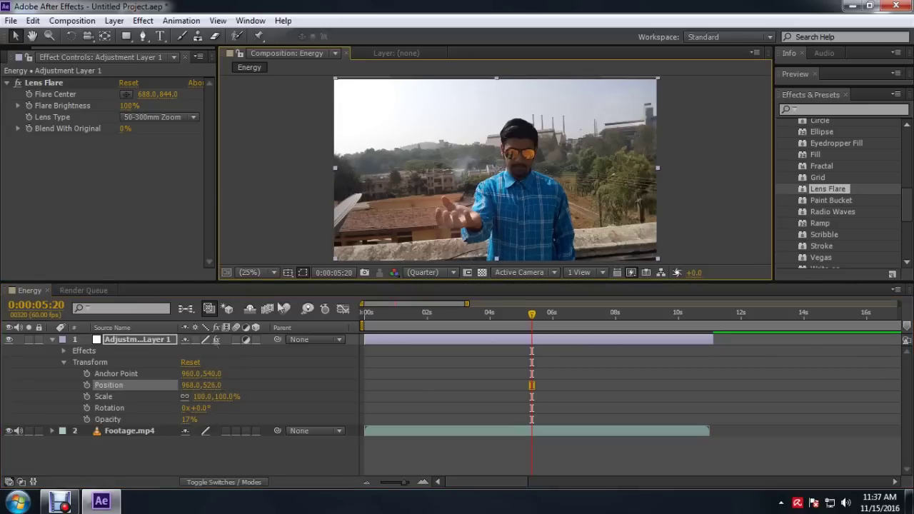
# Step: Set the adjustment layer's opacity to 100% and its position to 952, 545, and keep the layer selected
pyautogui.moveTo(188, 420); pyautogui.dragTo(249, 420)
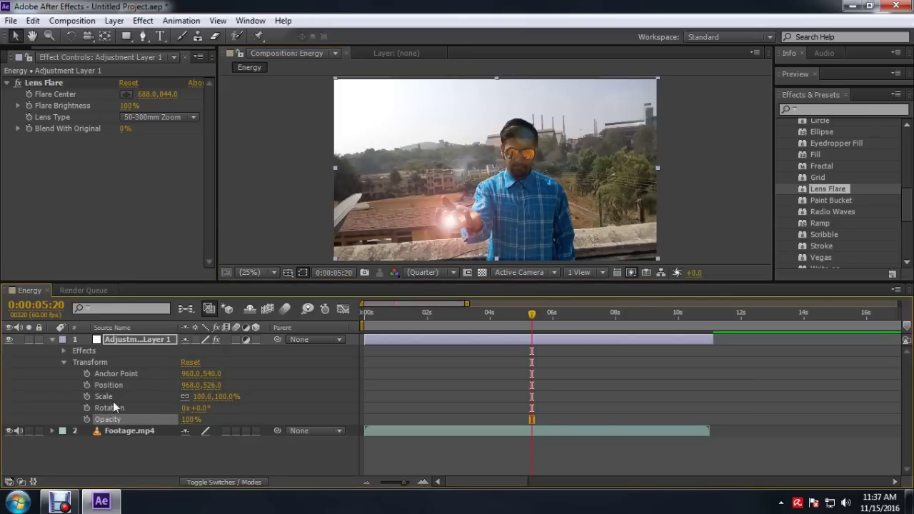
pyautogui.click(109, 385)
pyautogui.moveTo(421, 236)
pyautogui.mouseDown()
pyautogui.moveTo(427, 250)
pyautogui.moveTo(419, 247)
pyautogui.mouseUp()
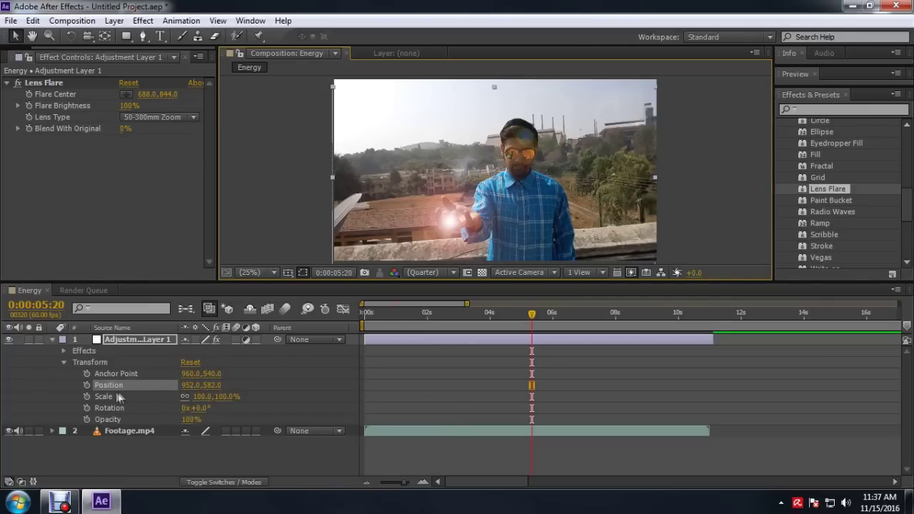
pyautogui.moveTo(211, 385); pyautogui.dragTo(183, 385)
pyautogui.moveTo(183, 385); pyautogui.dragTo(184, 385)
pyautogui.press('F2')
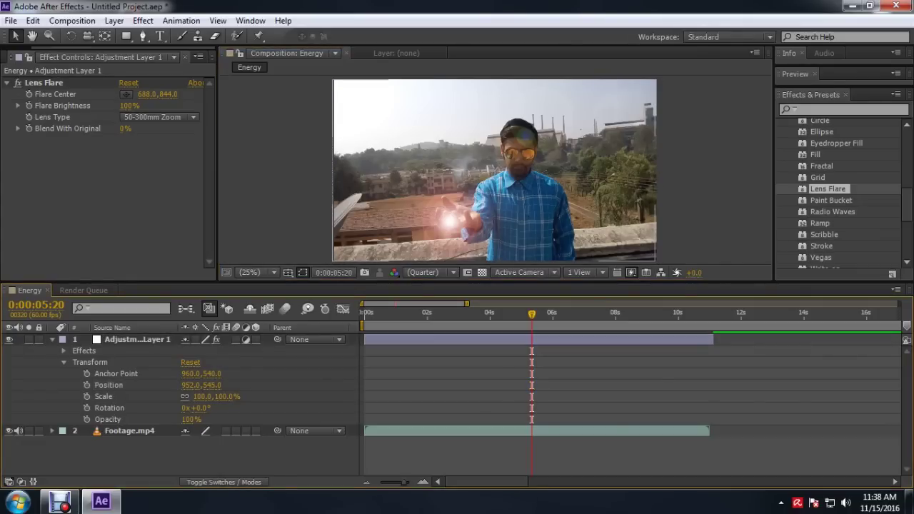
pyautogui.click(453, 224)
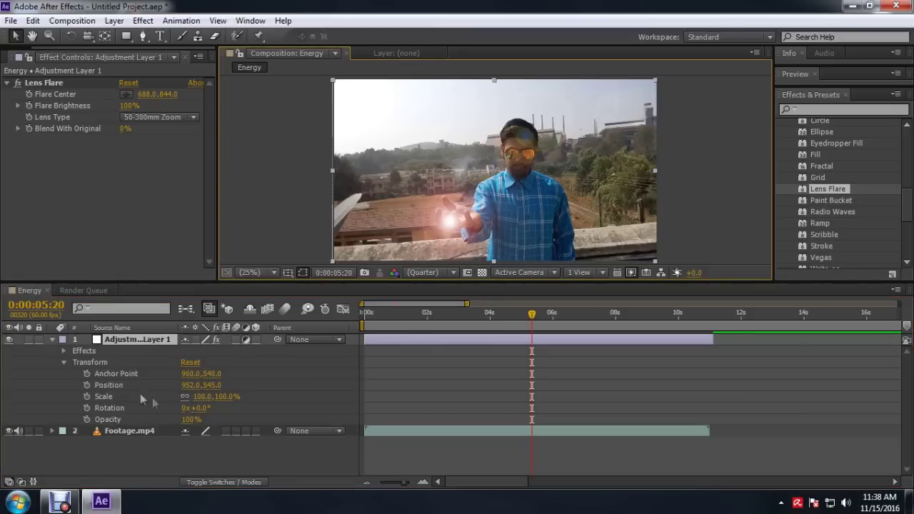
# Step: Examine the adjustment layer's Lens Flare and transform properties in the timeline, and collapse and deselect the layer
pyautogui.click(64, 362)
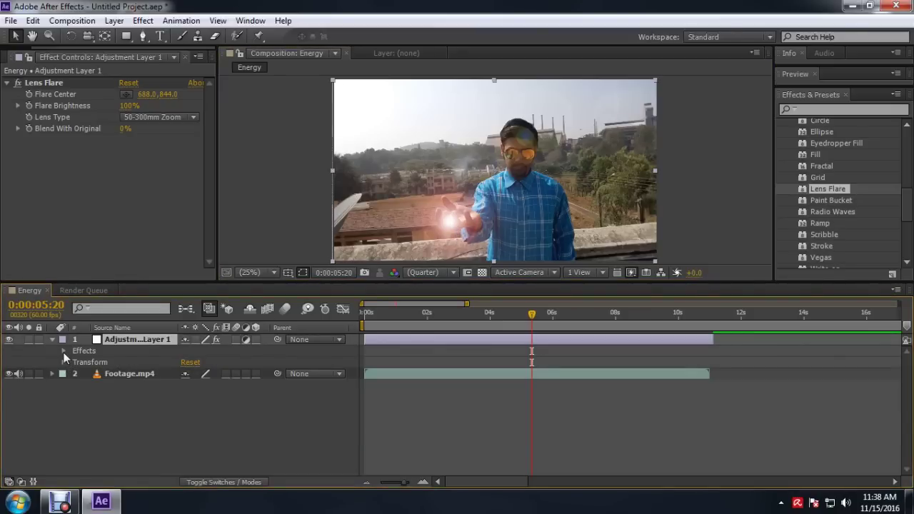
pyautogui.click(64, 351)
pyautogui.click(73, 362)
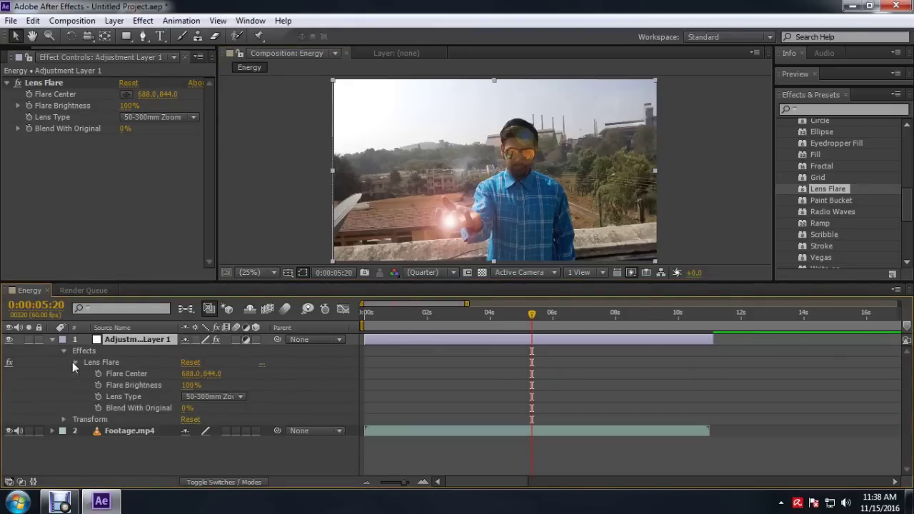
pyautogui.click(73, 362)
pyautogui.click(64, 374)
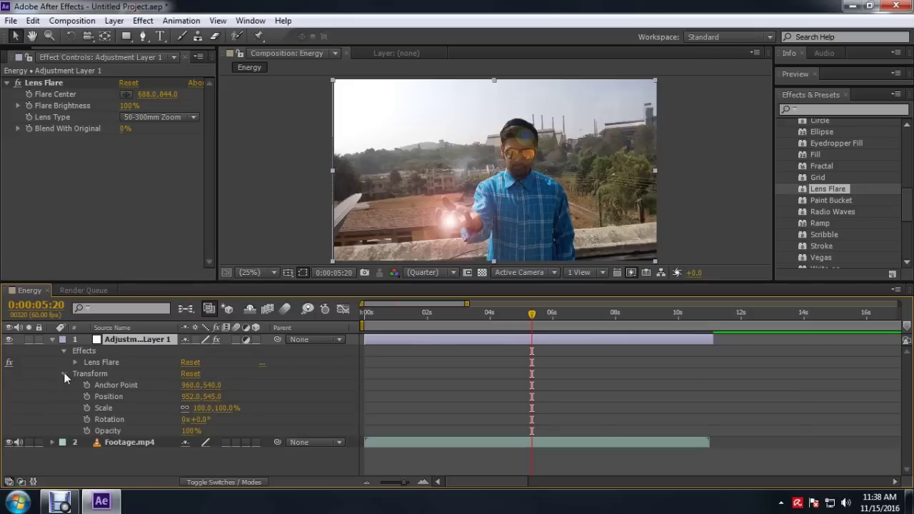
pyautogui.click(64, 374)
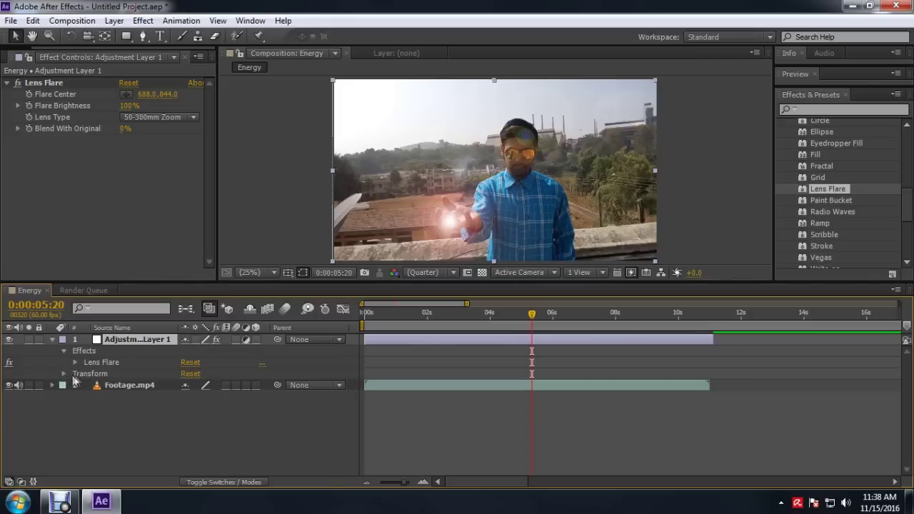
pyautogui.click(64, 351)
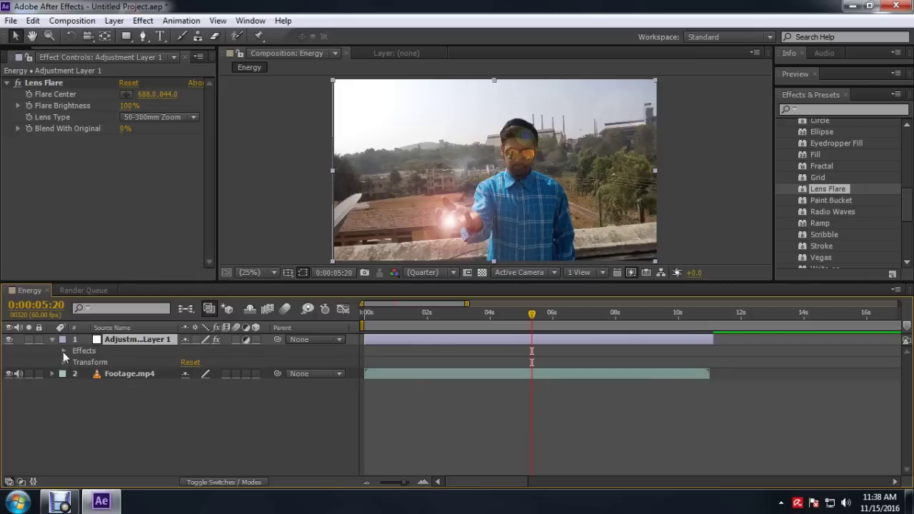
pyautogui.click(52, 339)
pyautogui.click(217, 404)
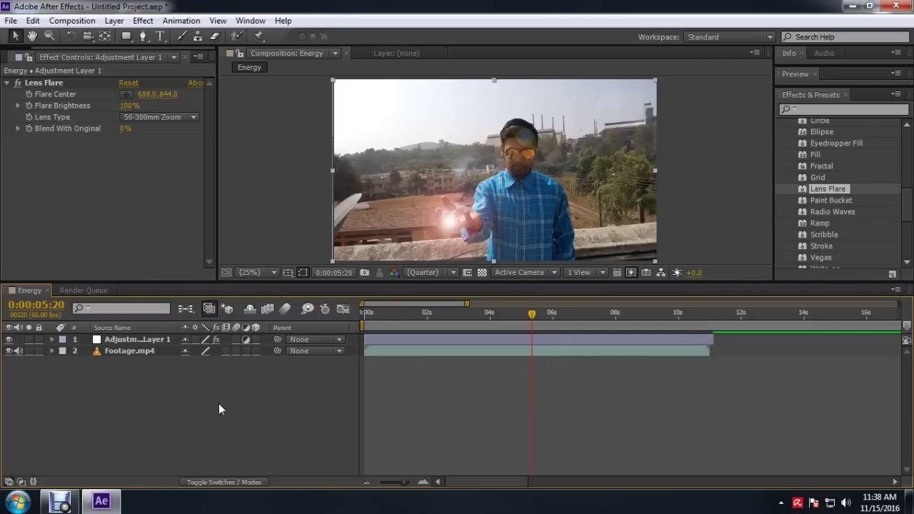
# Step: Move the Lens Flare's centre on the adjustment layer to about 732, 761, just above the man's palm
pyautogui.click(51, 340)
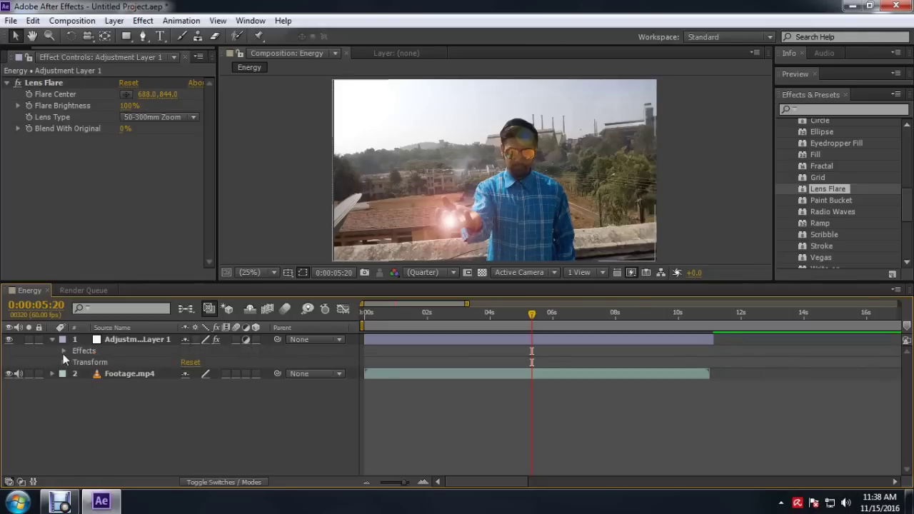
pyautogui.click(63, 351)
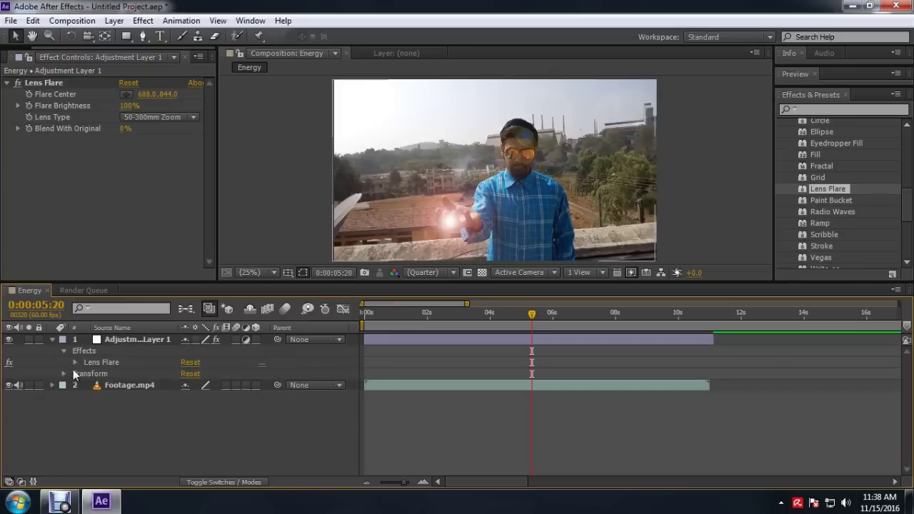
pyautogui.click(75, 363)
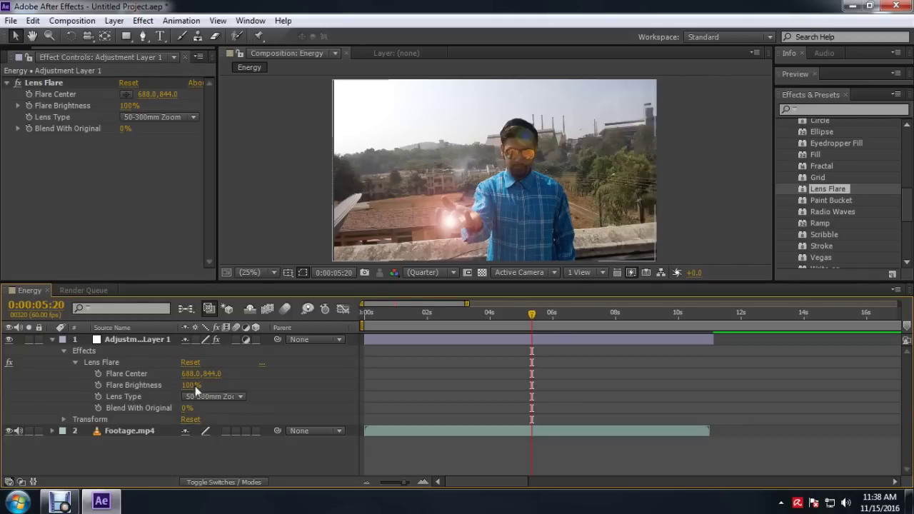
pyautogui.click(126, 374)
pyautogui.moveTo(449, 221); pyautogui.dragTo(458, 207)
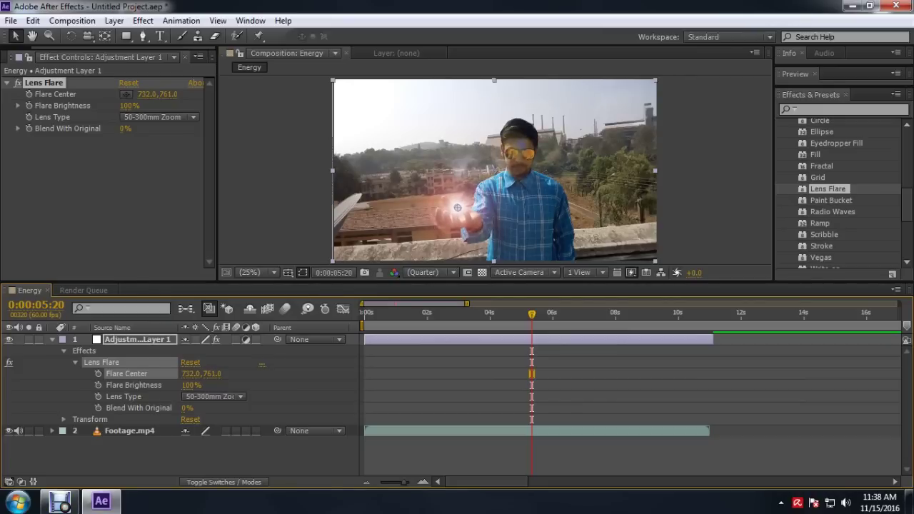
# Step: Scrub the footage around the seven- to eight-second range to examine how the flare lines up with the moving hand
pyautogui.moveTo(533, 315); pyautogui.dragTo(616, 320)
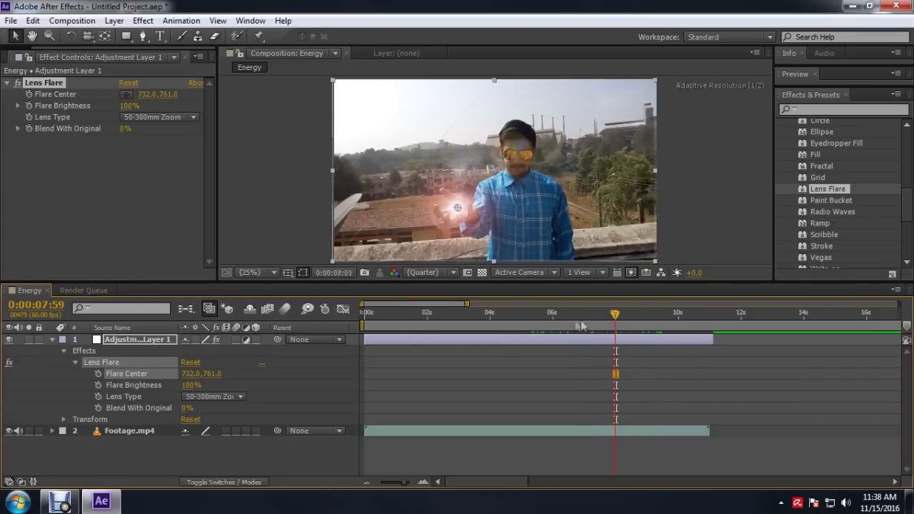
pyautogui.moveTo(616, 318); pyautogui.dragTo(611, 318)
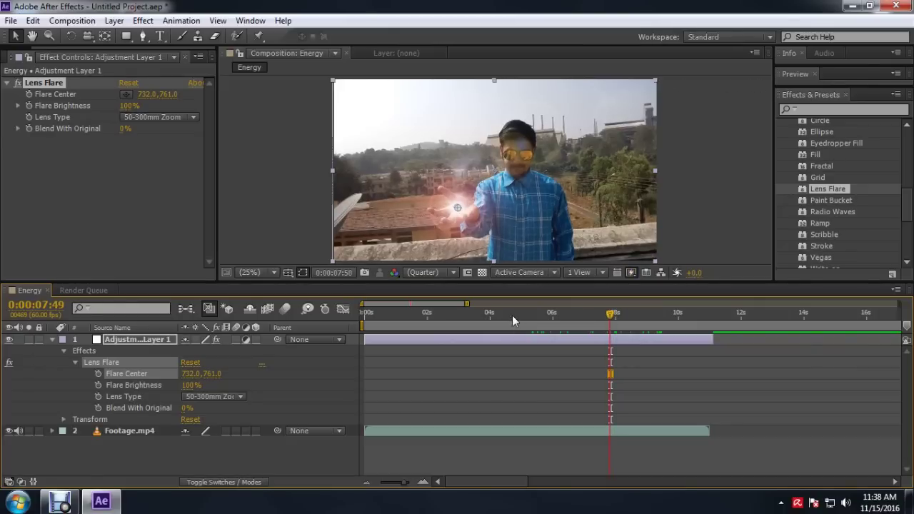
pyautogui.moveTo(612, 317); pyautogui.dragTo(606, 316)
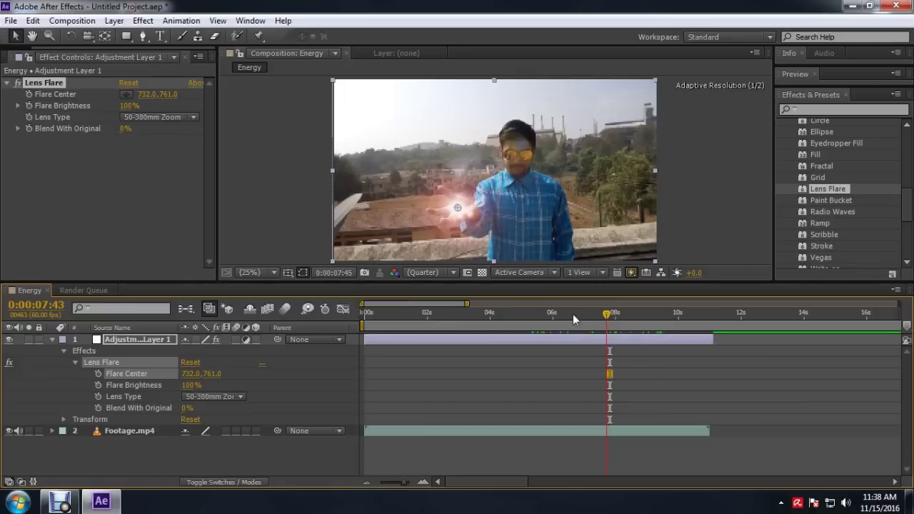
pyautogui.click(65, 351)
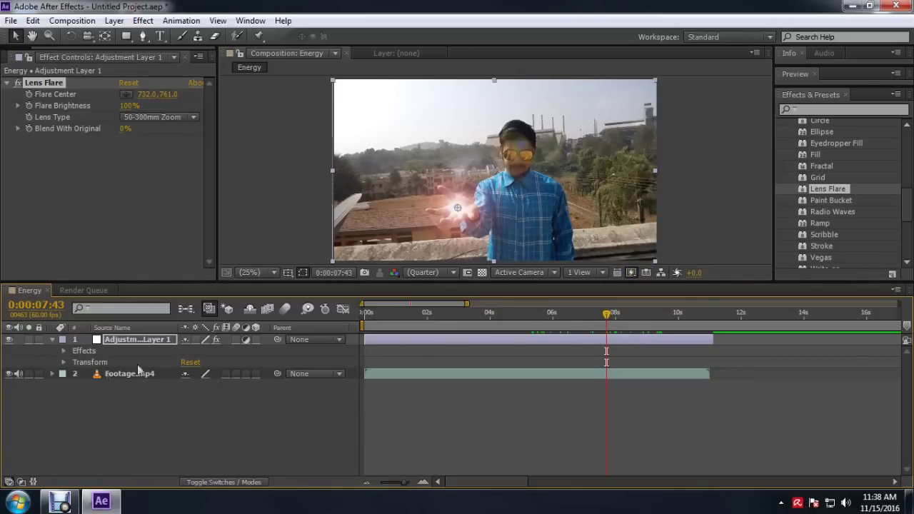
pyautogui.click(53, 338)
pyautogui.click(605, 315)
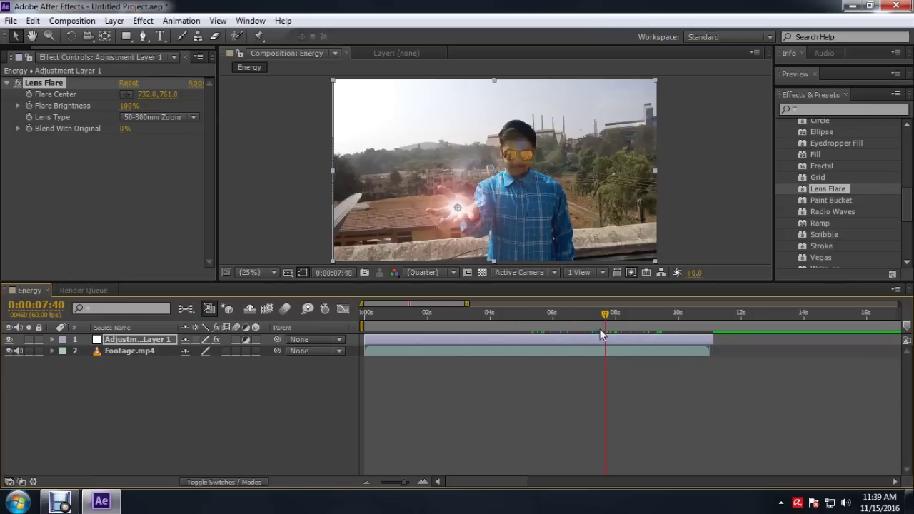
pyautogui.click(551, 341)
pyautogui.click(604, 317)
pyautogui.moveTo(604, 318); pyautogui.dragTo(576, 320)
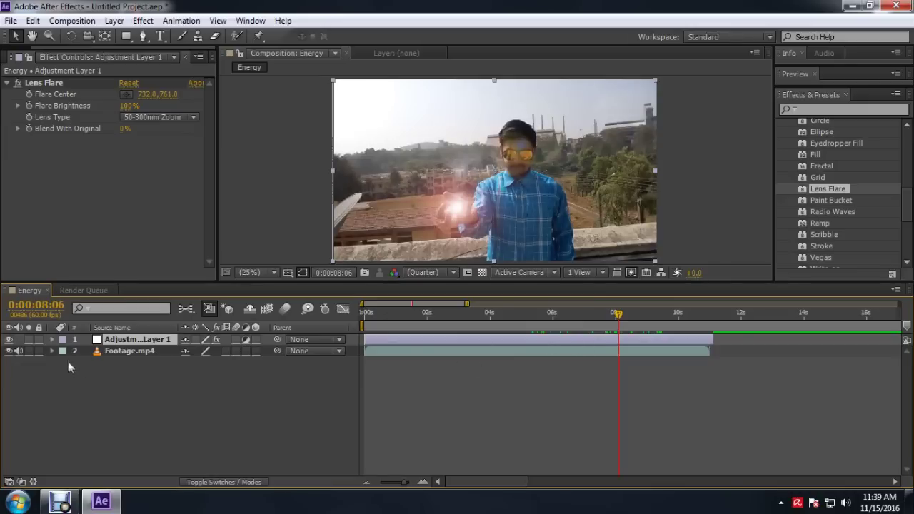
# Step: Move the current time to 0:00:05:17 and lower the adjustment layer's opacity to about 15%
pyautogui.click(51, 340)
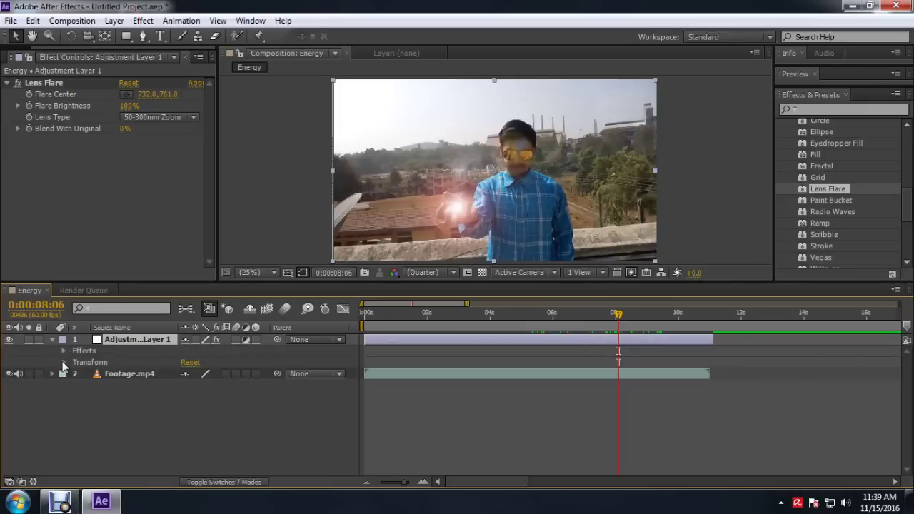
pyautogui.click(62, 363)
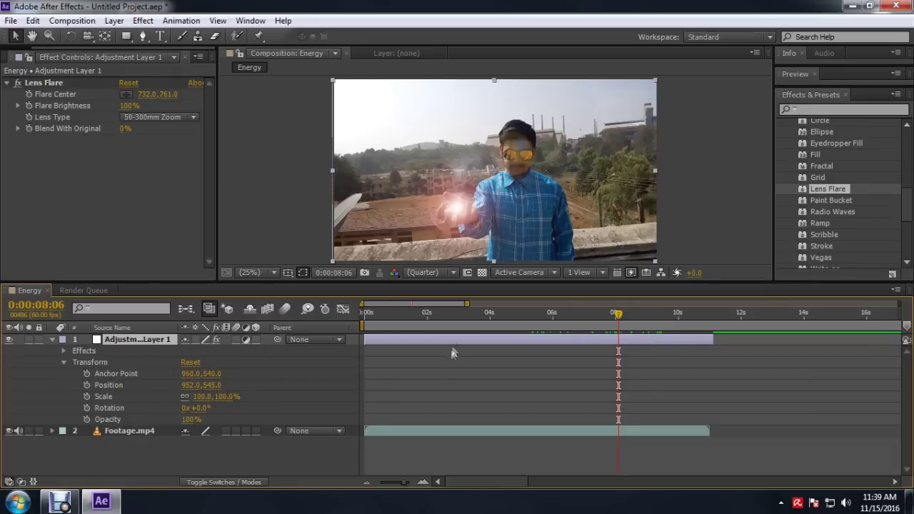
pyautogui.click(618, 315)
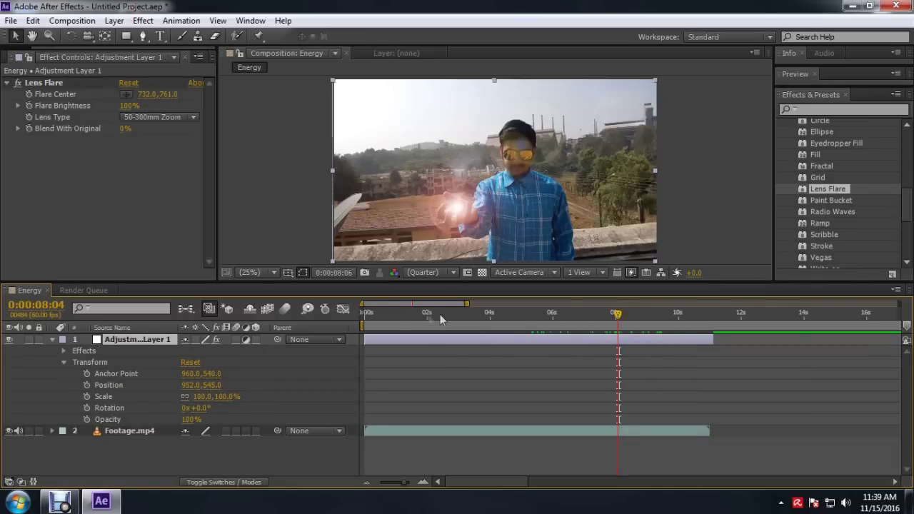
pyautogui.click(418, 367)
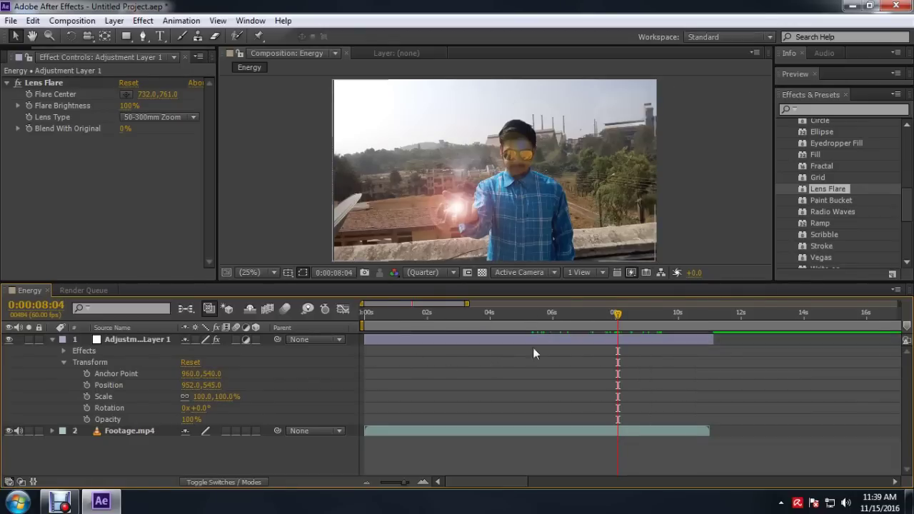
pyautogui.click(616, 318)
pyautogui.moveTo(615, 315); pyautogui.dragTo(598, 320)
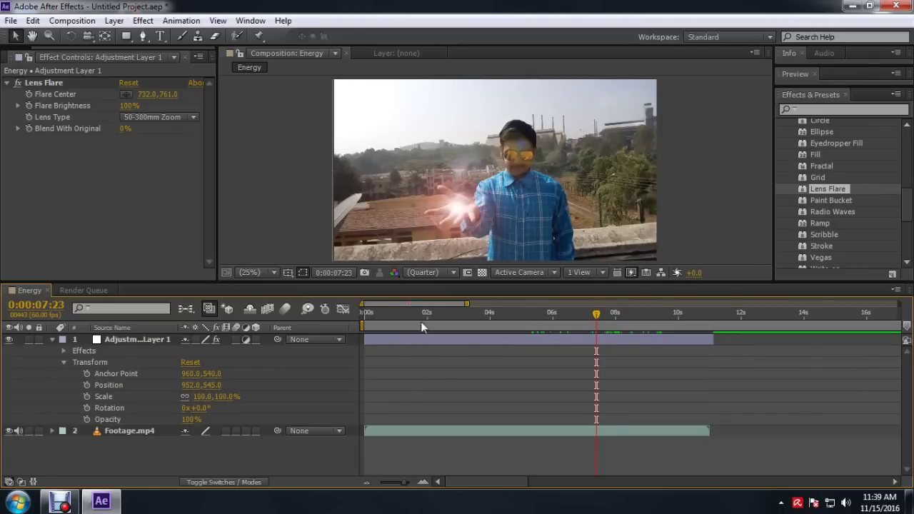
pyautogui.click(402, 325)
pyautogui.moveTo(401, 325); pyautogui.dragTo(529, 323)
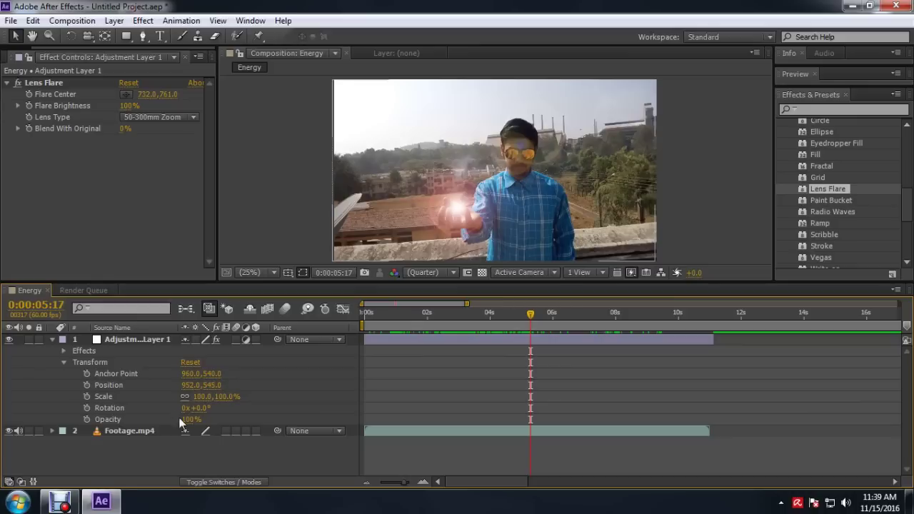
pyautogui.moveTo(192, 419); pyautogui.dragTo(137, 419)
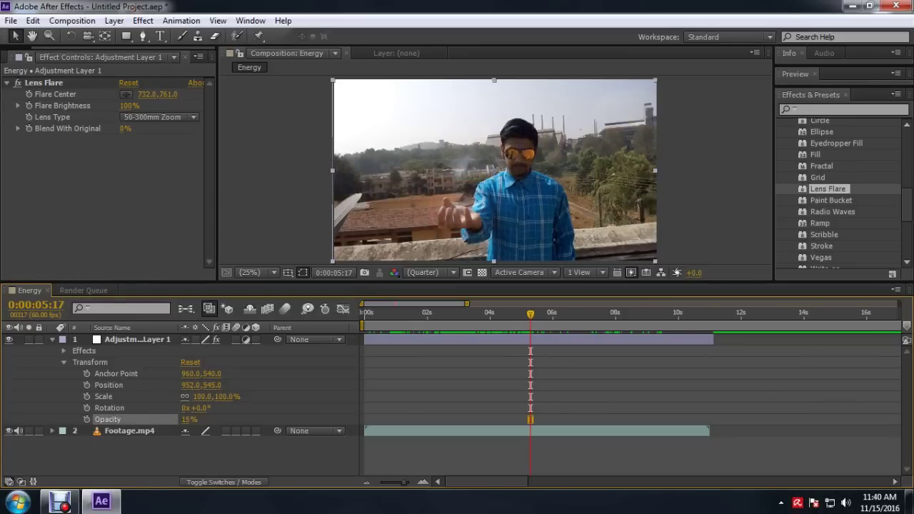
# Step: Start keyframing the adjustment layer's opacity at 0:00:05:17 and raise it to 36% at 0:00:05:22
pyautogui.click(137, 340)
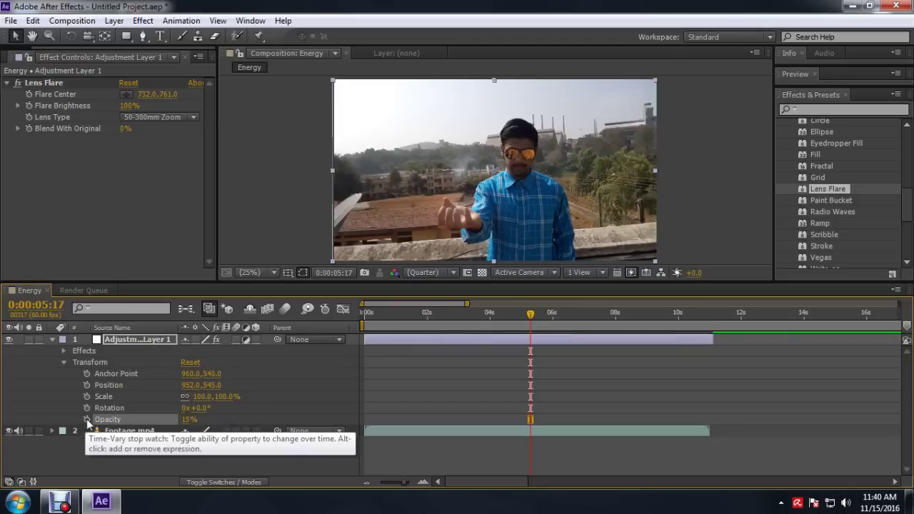
pyautogui.click(87, 420)
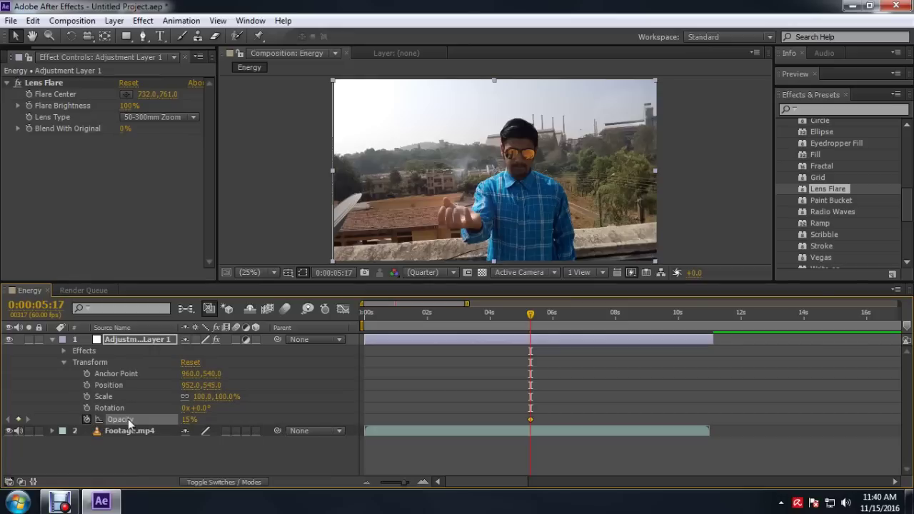
pyautogui.click(533, 319)
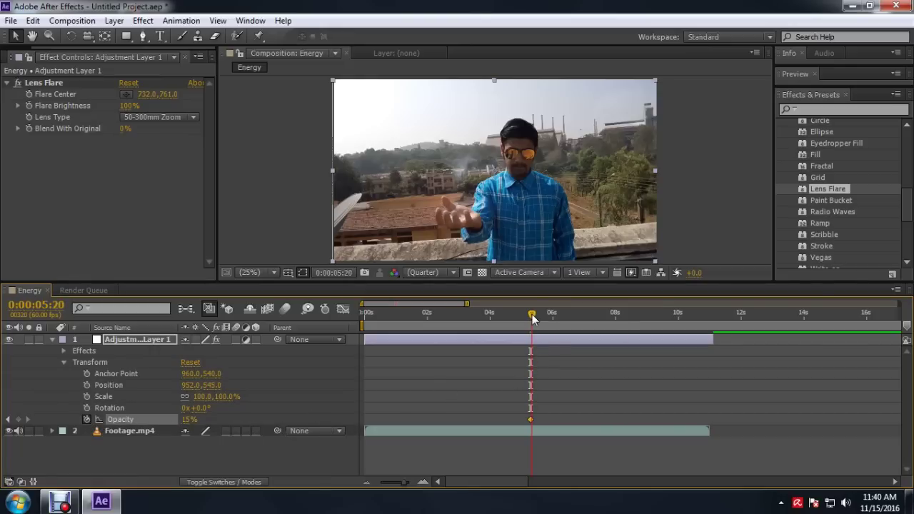
pyautogui.moveTo(533, 318); pyautogui.dragTo(535, 319)
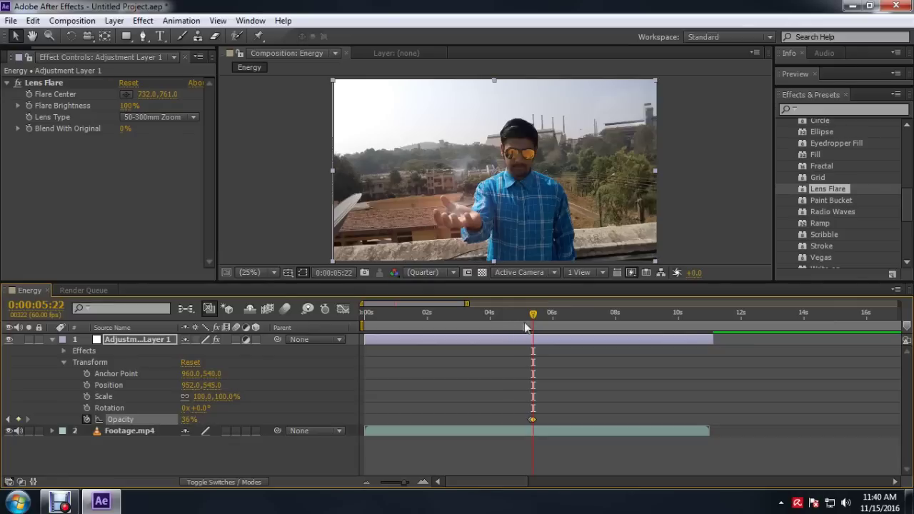
# Step: Keyframe the adjustment layer's opacity at 58% at 0:00:05:31, 92% at 0:00:05:38 and 100% at 0:00:05:49
pyautogui.moveTo(535, 320); pyautogui.dragTo(538, 320)
pyautogui.moveTo(188, 420); pyautogui.dragTo(196, 419)
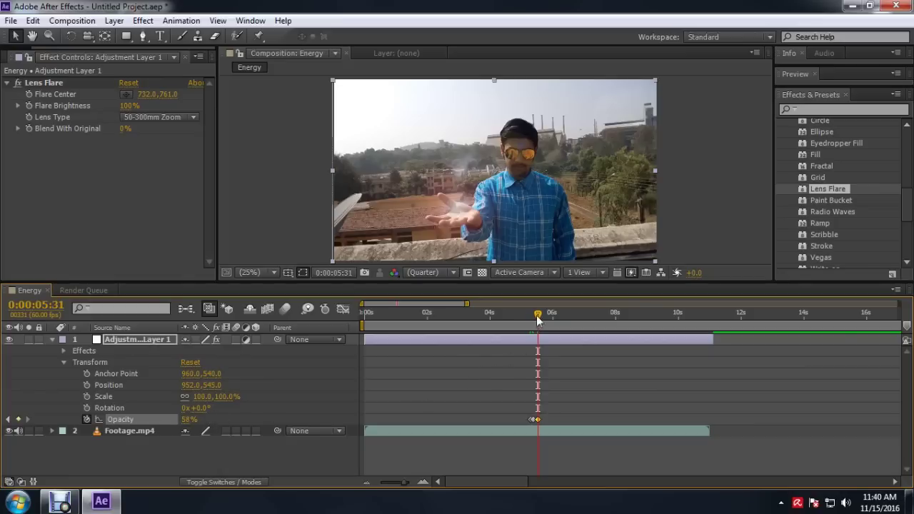
pyautogui.moveTo(538, 318); pyautogui.dragTo(542, 319)
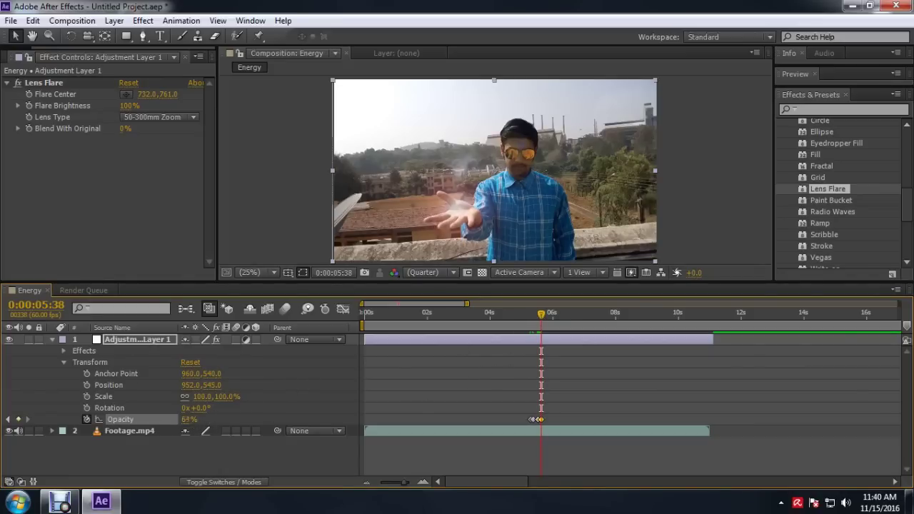
pyautogui.moveTo(189, 419); pyautogui.dragTo(193, 419)
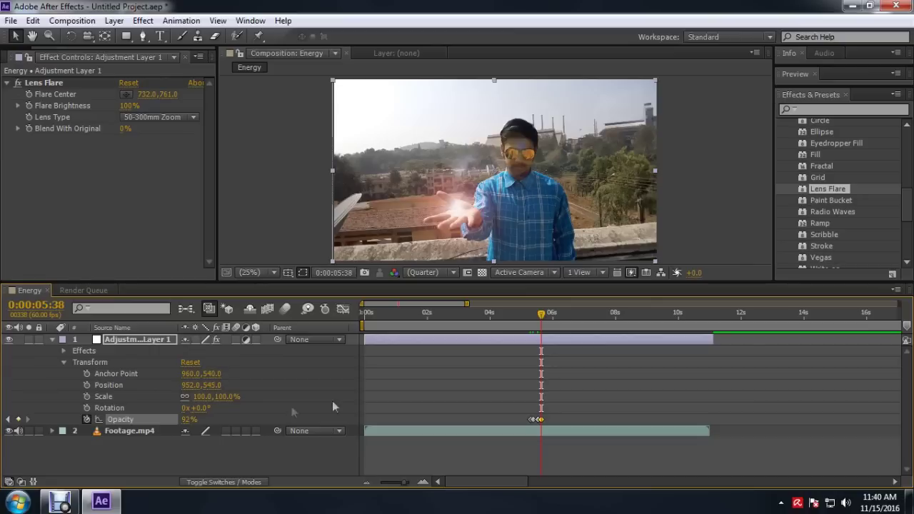
pyautogui.moveTo(543, 317); pyautogui.dragTo(547, 316)
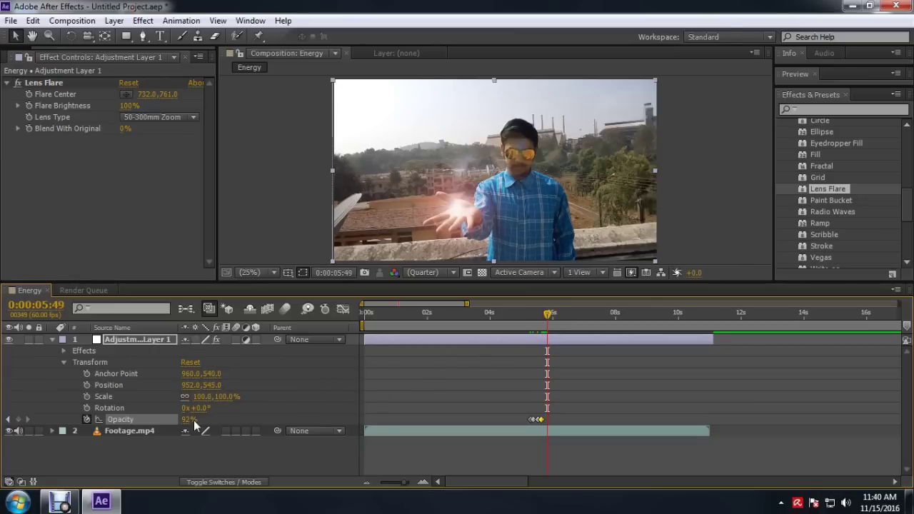
pyautogui.moveTo(188, 419); pyautogui.dragTo(197, 419)
# Step: Begin the flare's fade-out by keyframing the layer's opacity at 70% at 0:00:07:53 and 51% at 0:00:08:04
pyautogui.moveTo(551, 316); pyautogui.dragTo(570, 326)
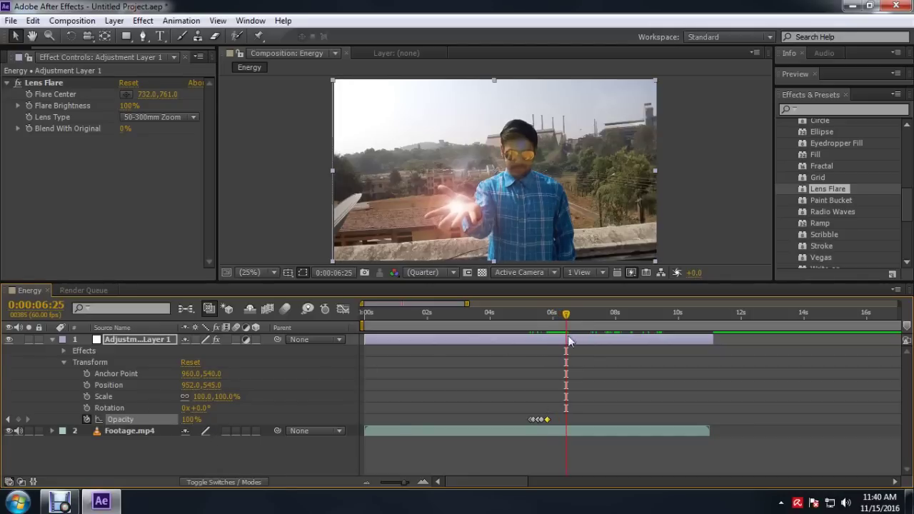
pyautogui.moveTo(566, 319); pyautogui.dragTo(613, 323)
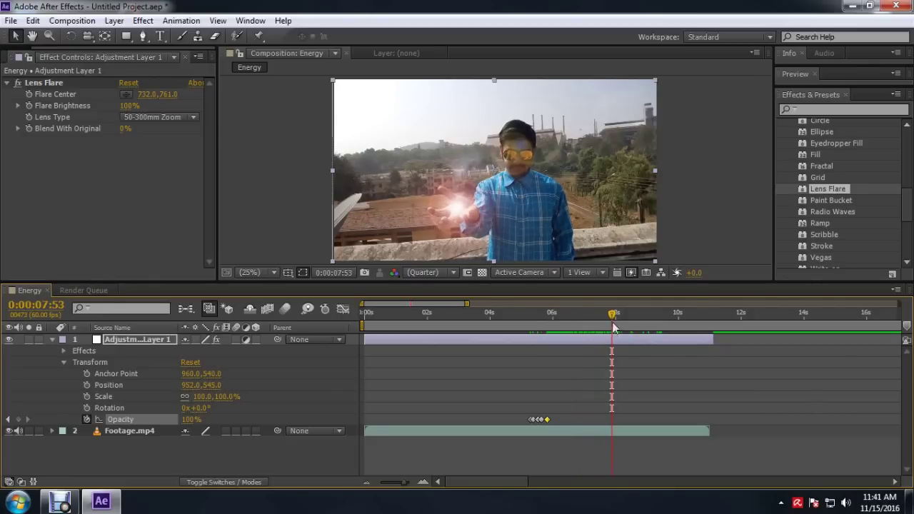
pyautogui.moveTo(190, 419); pyautogui.dragTo(179, 419)
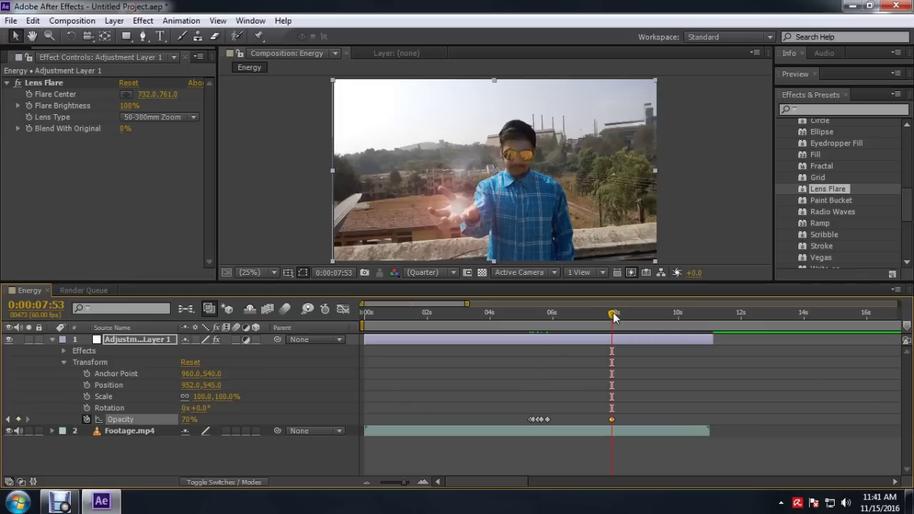
pyautogui.moveTo(615, 317); pyautogui.dragTo(619, 317)
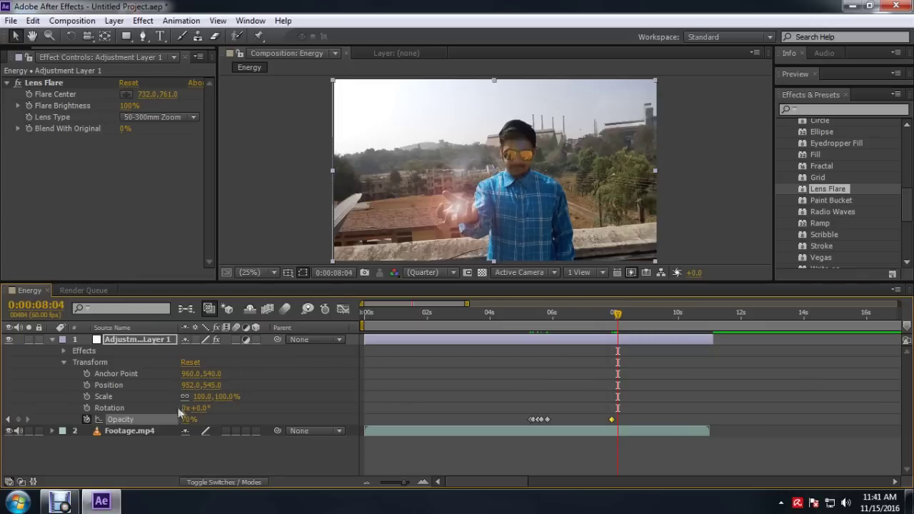
pyautogui.moveTo(189, 420); pyautogui.dragTo(181, 419)
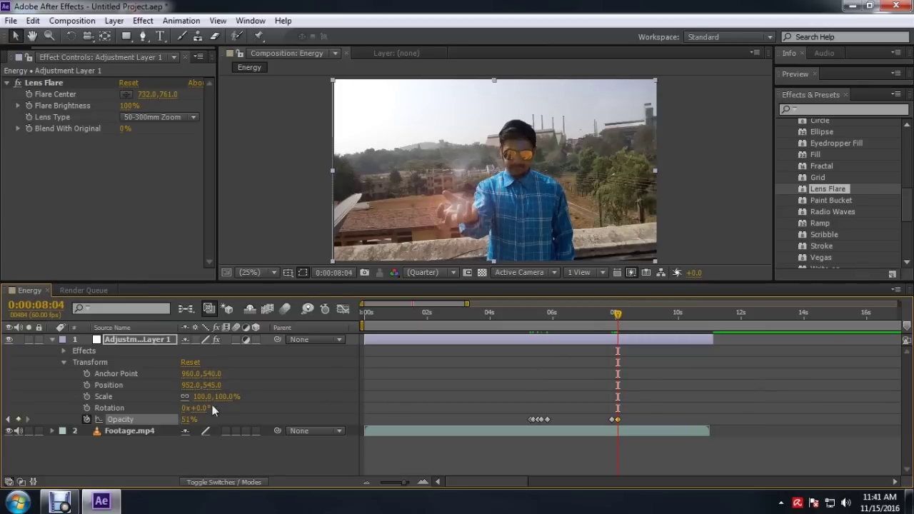
# Step: Finish the fade-out by keyframing opacity at 24% at 0:00:08:12, 10% at 0:00:08:26 and 0% at 0:00:08:34
pyautogui.moveTo(618, 317); pyautogui.dragTo(622, 317)
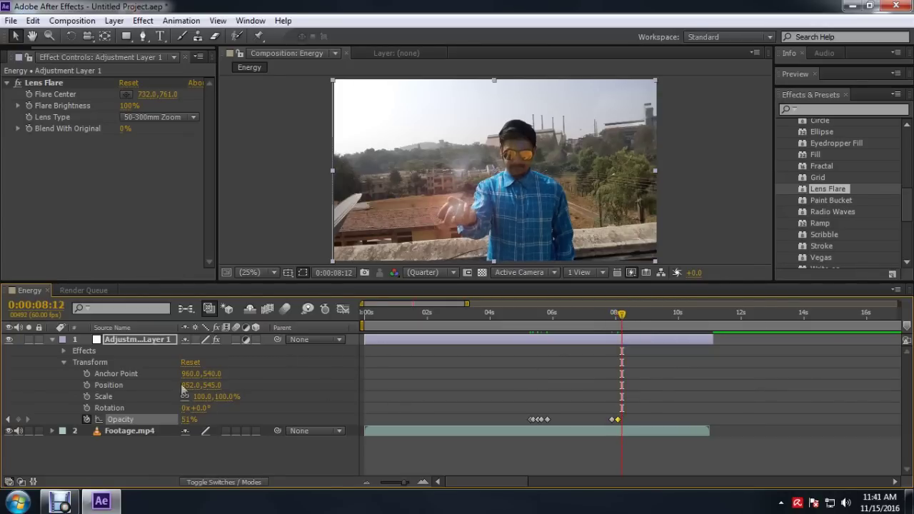
pyautogui.moveTo(188, 419); pyautogui.dragTo(182, 419)
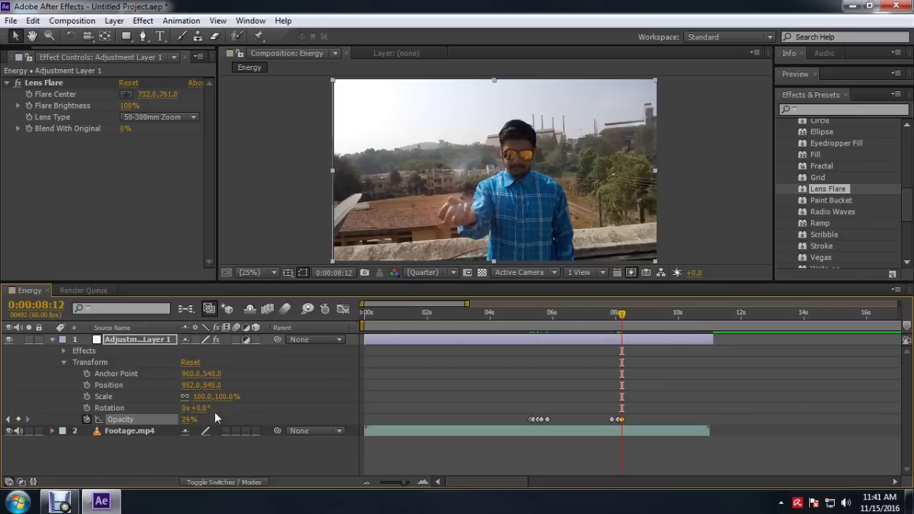
pyautogui.moveTo(623, 316); pyautogui.dragTo(629, 316)
pyautogui.moveTo(188, 420); pyautogui.dragTo(181, 420)
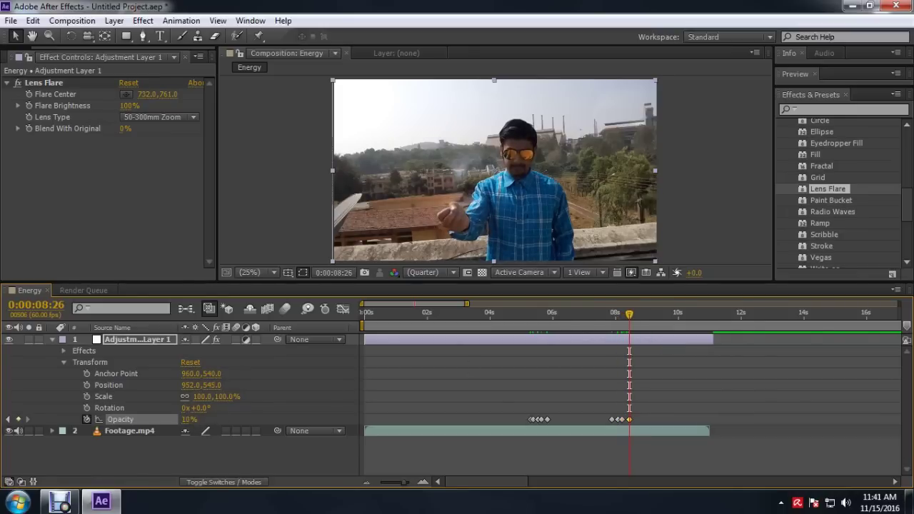
pyautogui.moveTo(630, 317); pyautogui.dragTo(634, 316)
pyautogui.moveTo(188, 419); pyautogui.dragTo(181, 419)
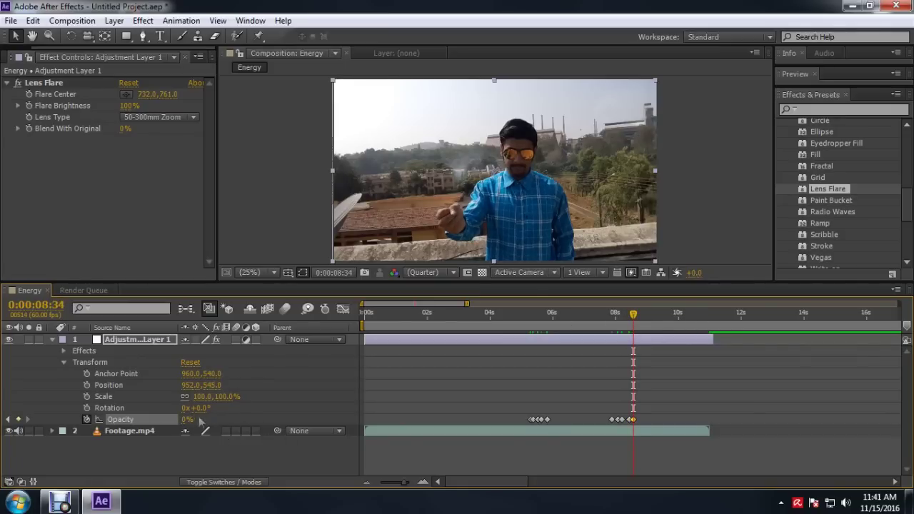
# Step: Scrub the footage to 0:00:09:55 to review the flare's fade, and collapse the adjustment layer's properties
pyautogui.moveTo(634, 316); pyautogui.dragTo(677, 337)
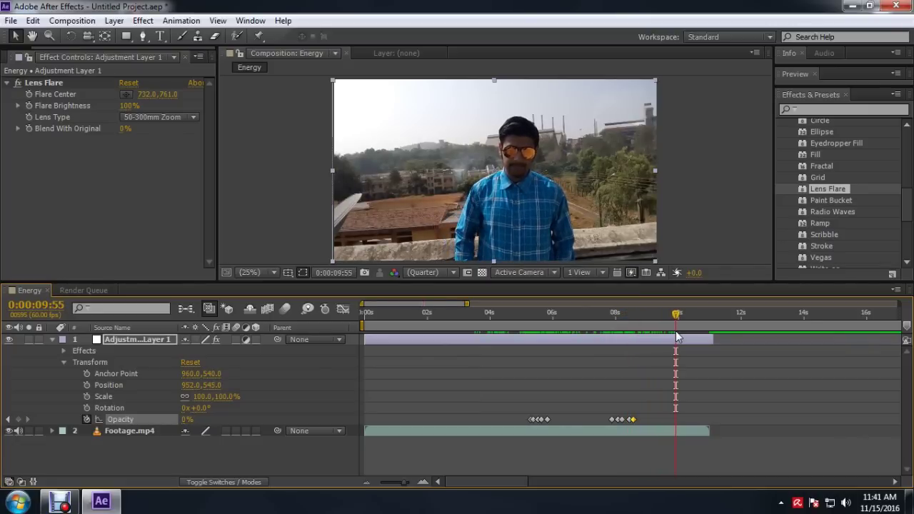
pyautogui.click(64, 363)
pyautogui.click(64, 351)
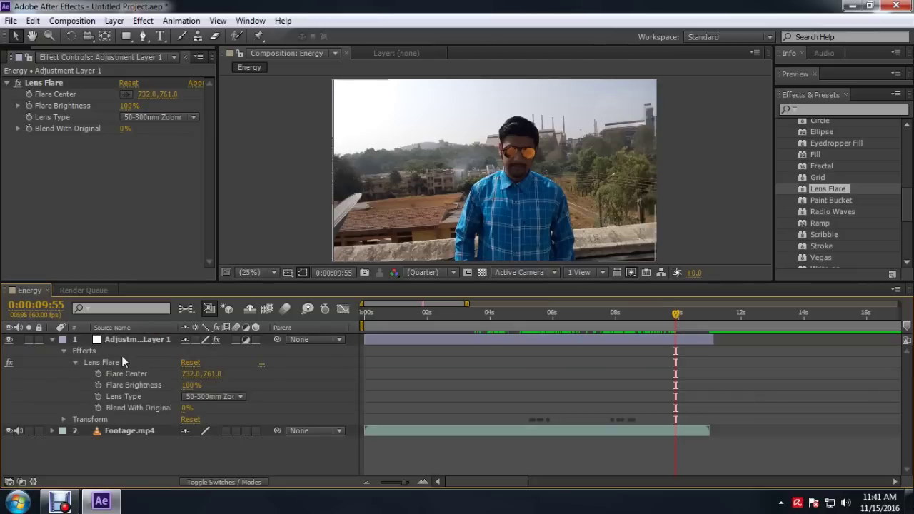
pyautogui.click(64, 351)
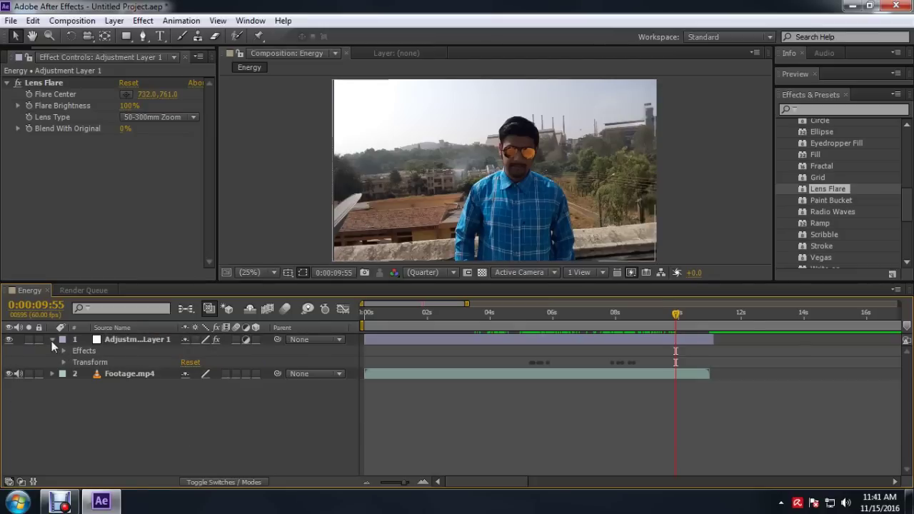
pyautogui.click(52, 340)
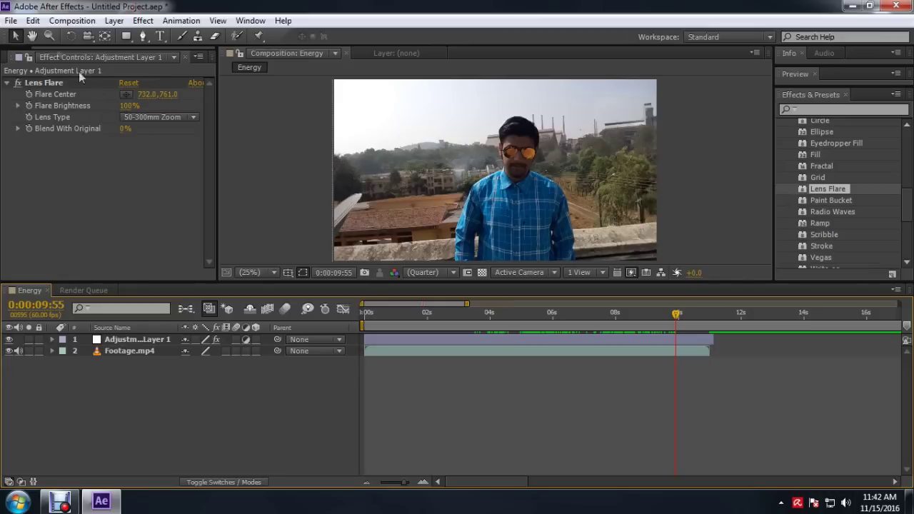
# Step: Add the Energy composition to the render queue and set its output to an AVI file named Energy on the Desktop
pyautogui.click(72, 22)
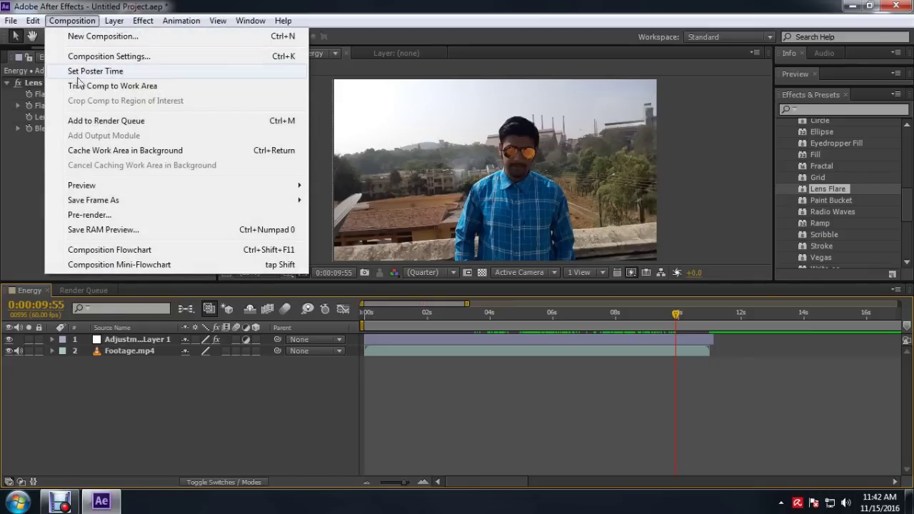
pyautogui.click(114, 121)
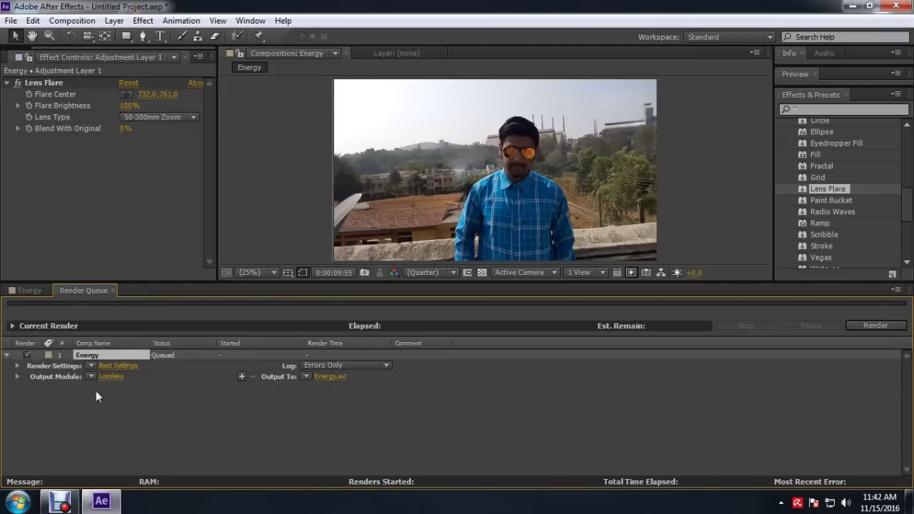
pyautogui.click(330, 377)
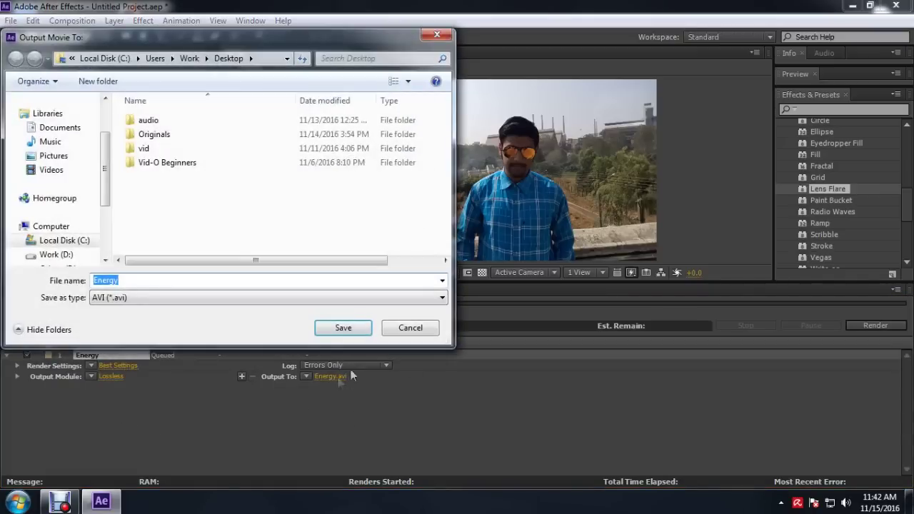
pyautogui.press('Return')
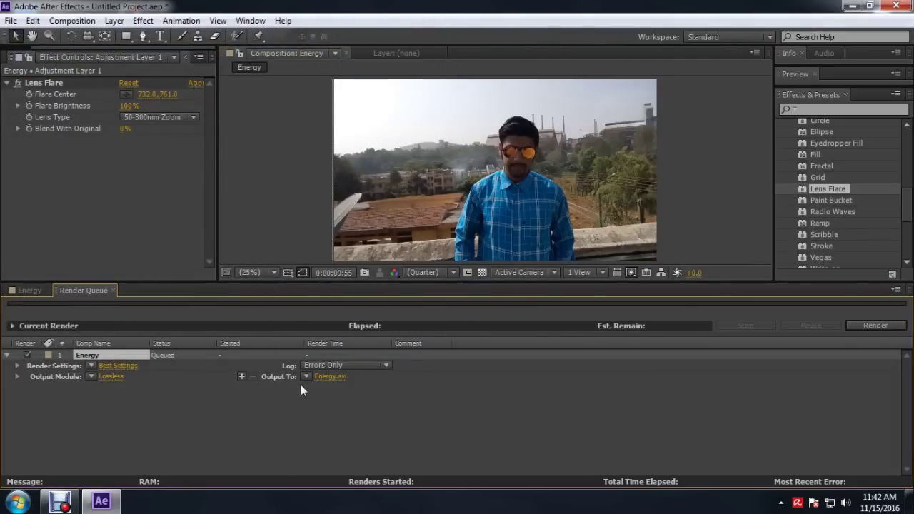
# Step: Configure the queued composition's render settings to Third resolution and a frame rate of 30
pyautogui.click(113, 367)
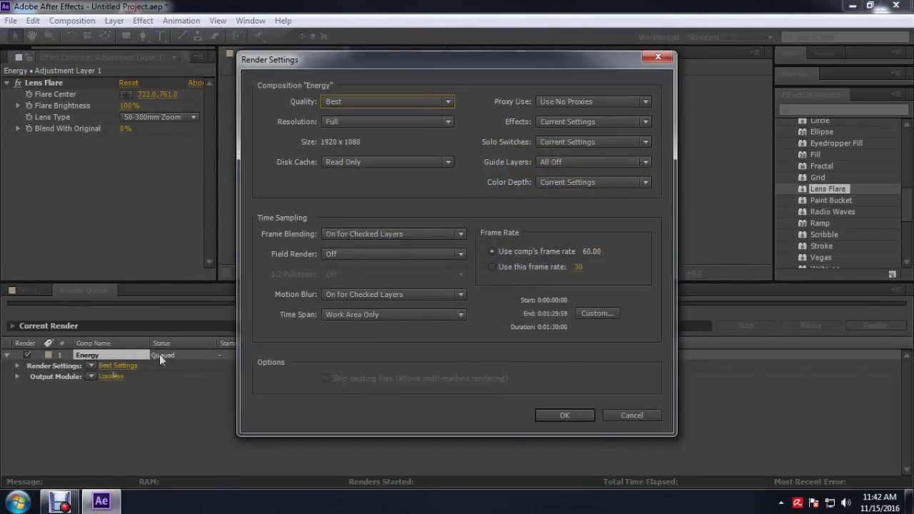
pyautogui.click(357, 123)
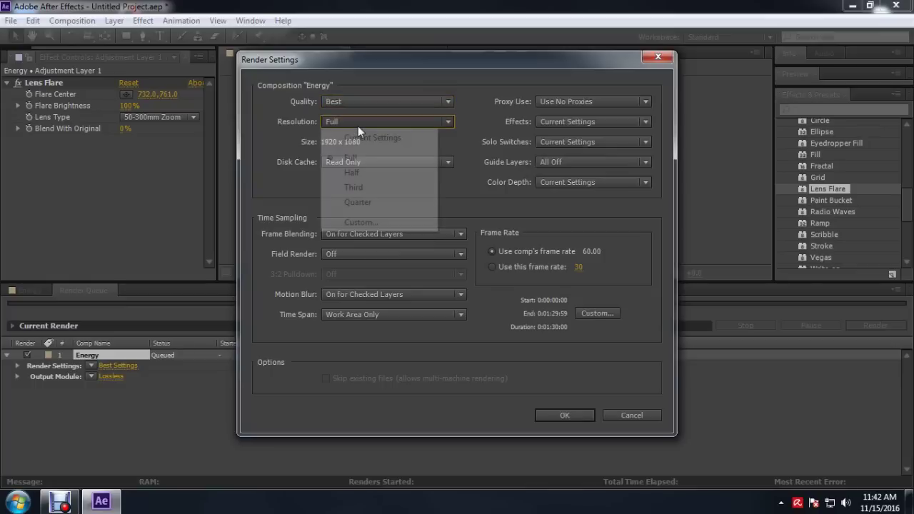
pyautogui.click(381, 144)
pyautogui.click(348, 162)
pyautogui.click(347, 163)
pyautogui.click(335, 120)
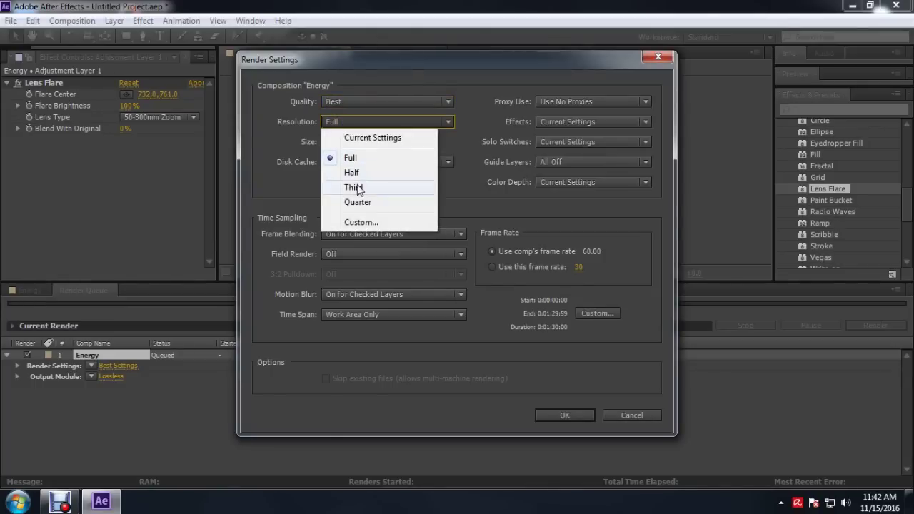
pyautogui.click(355, 187)
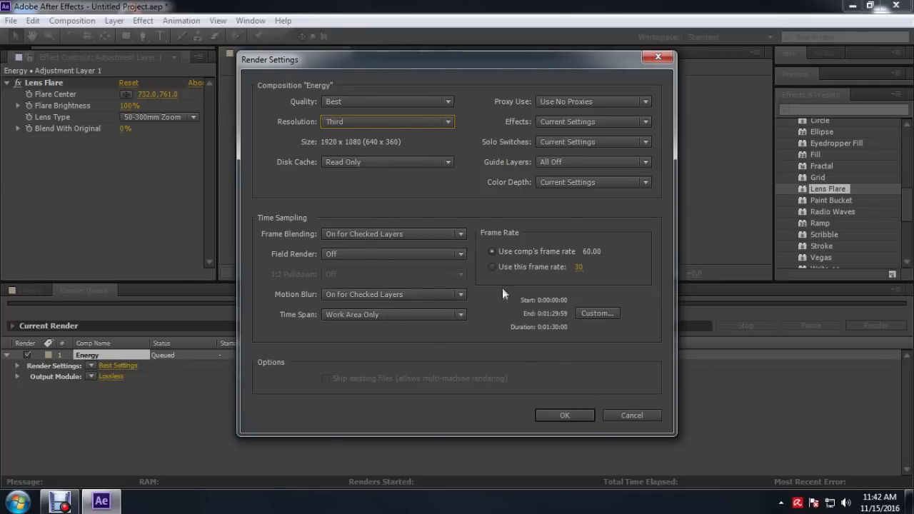
pyautogui.click(493, 268)
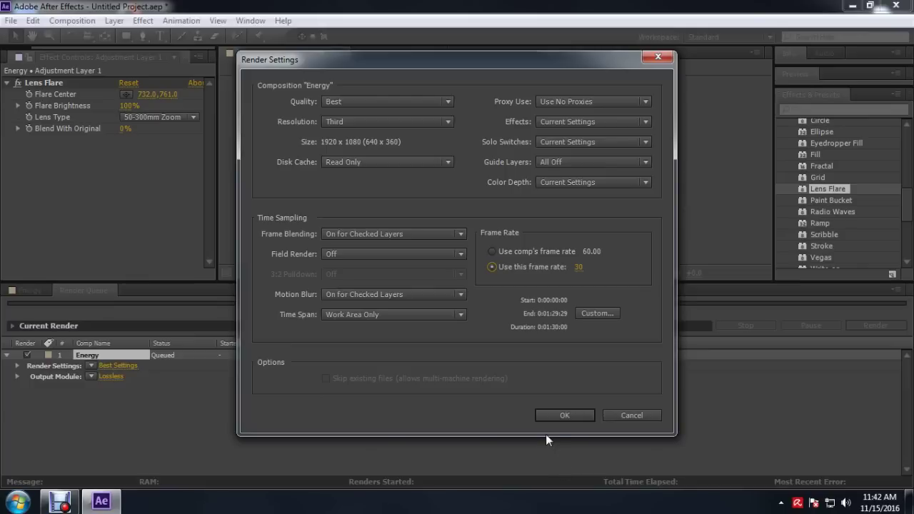
pyautogui.click(556, 418)
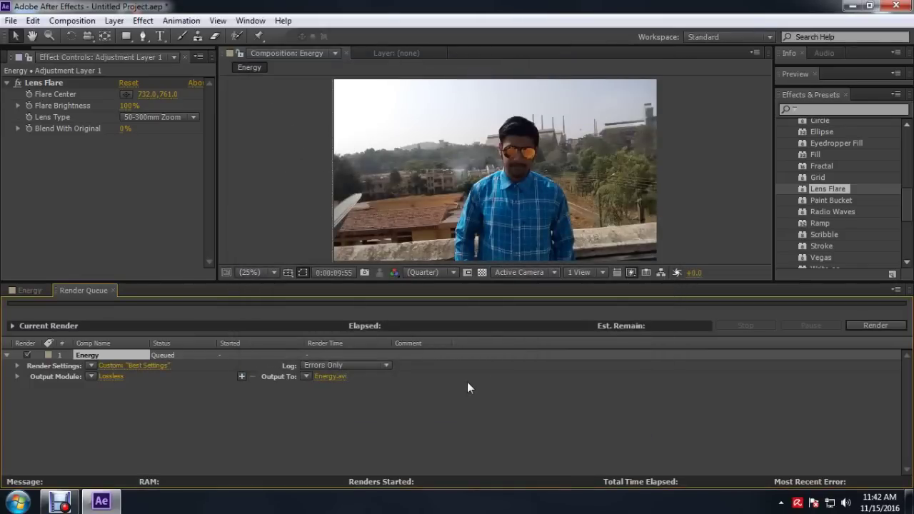
# Step: Choose the Desktop again as the save location for the Energy AVI output
pyautogui.click(333, 378)
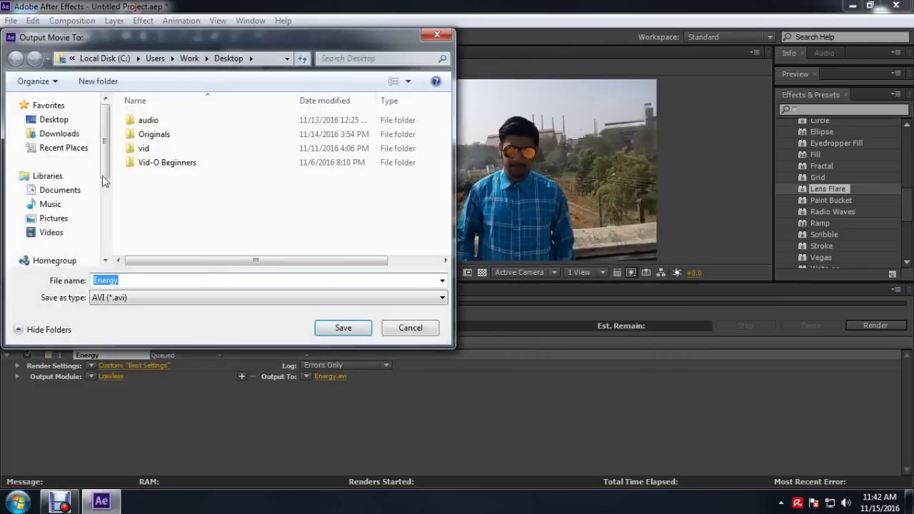
pyautogui.click(32, 120)
pyautogui.click(342, 327)
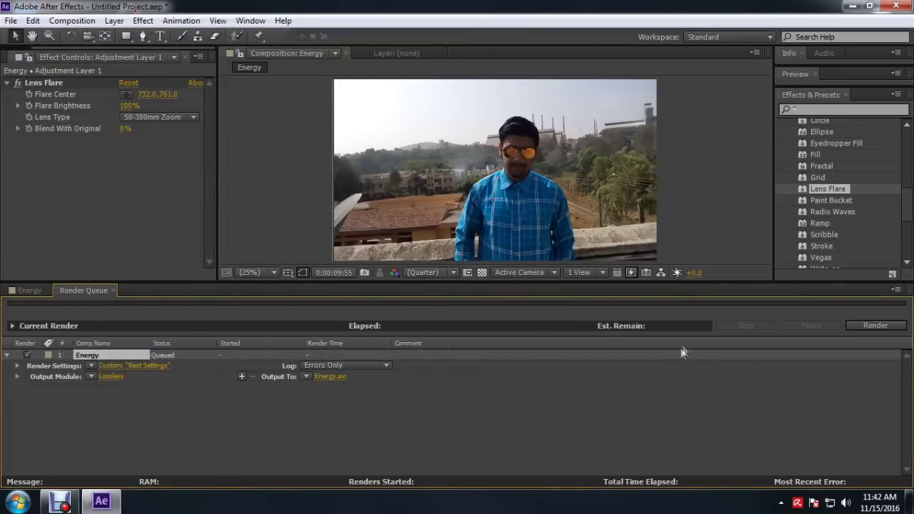
# Step: Configure the Energy output module as AVI with audio output disabled
pyautogui.click(118, 377)
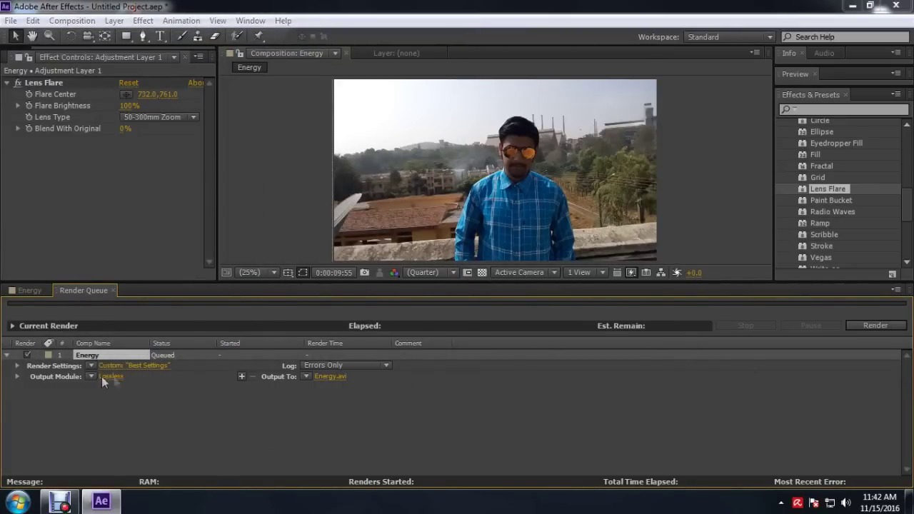
pyautogui.click(285, 386)
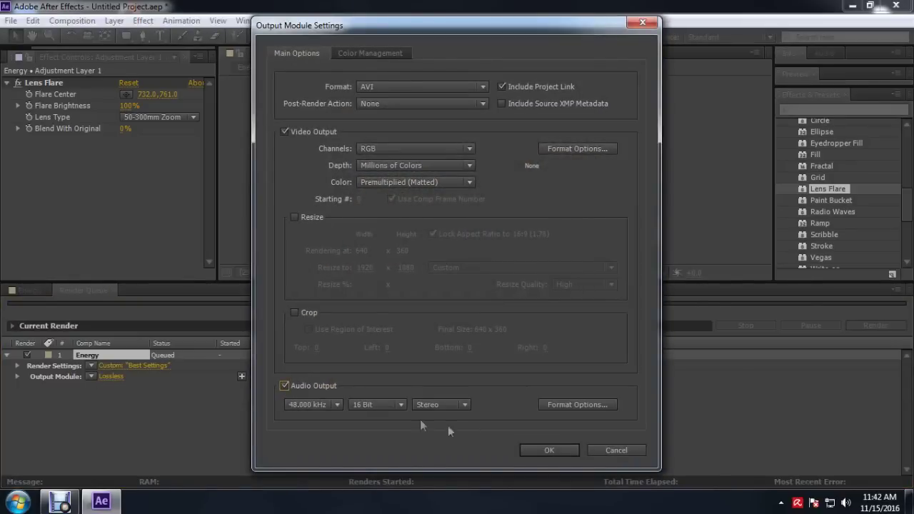
pyautogui.click(283, 386)
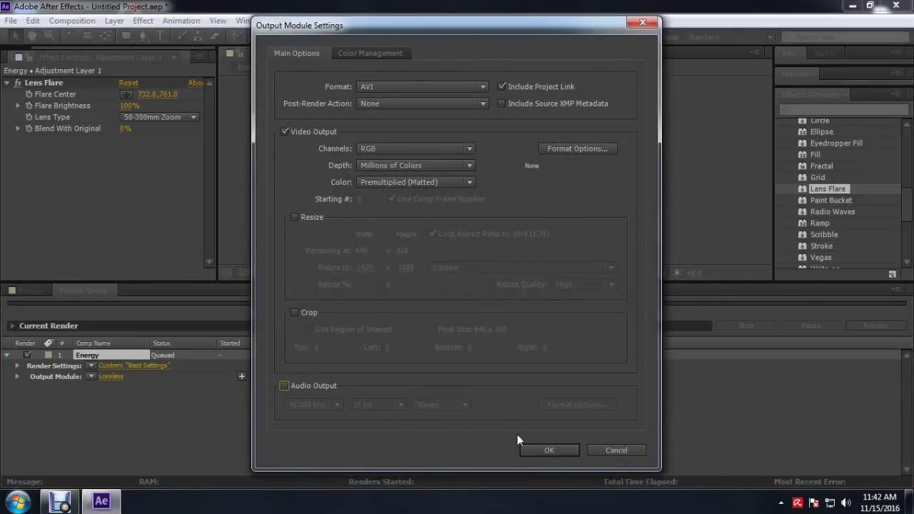
pyautogui.click(548, 450)
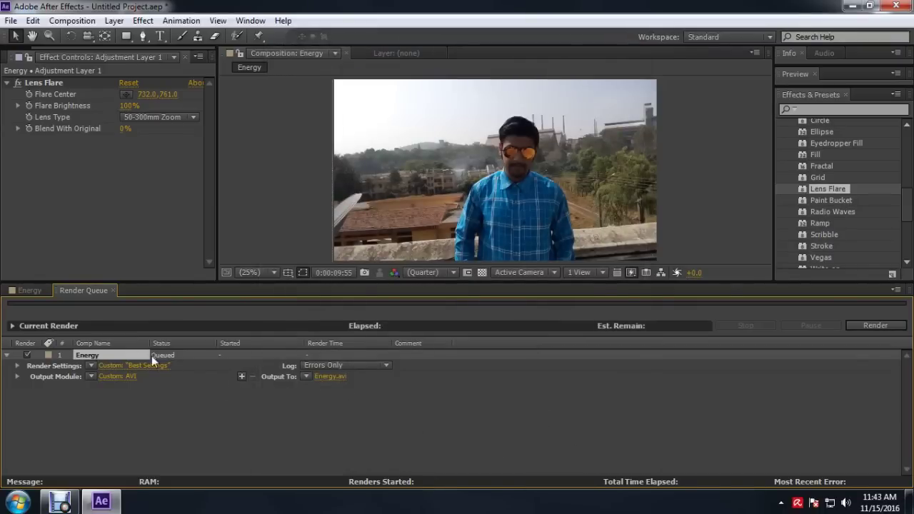
# Step: Render the queued Energy composition and stop the render partway through
pyautogui.click(875, 327)
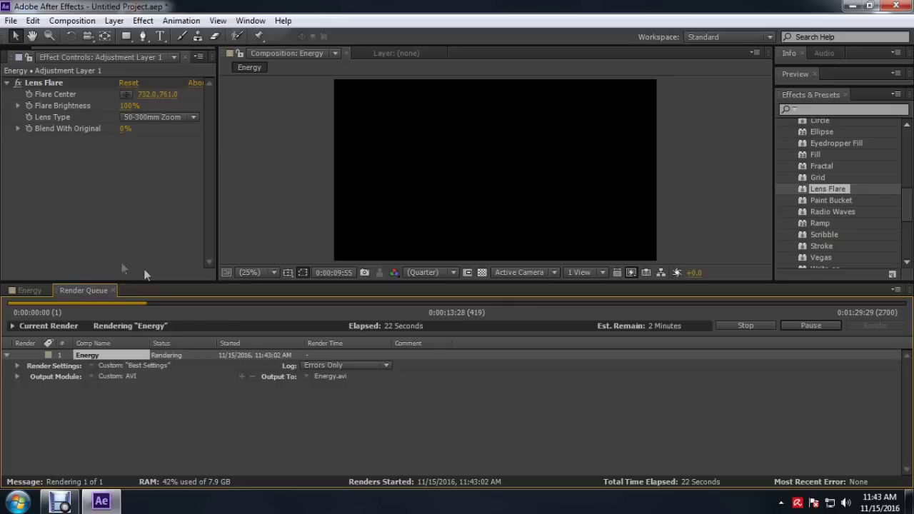
pyautogui.click(746, 325)
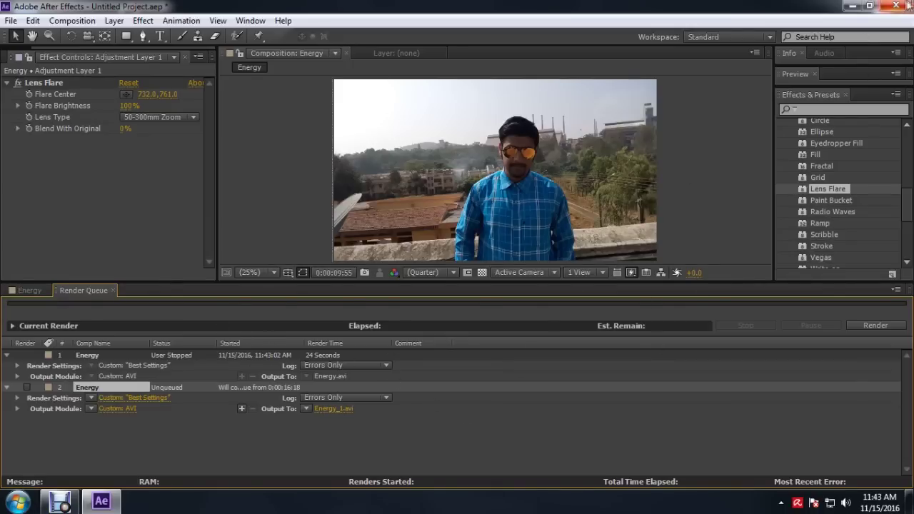
# Step: Play the rendered Energy video from the desktop in full screen to review it, and close the player
pyautogui.click(850, 5)
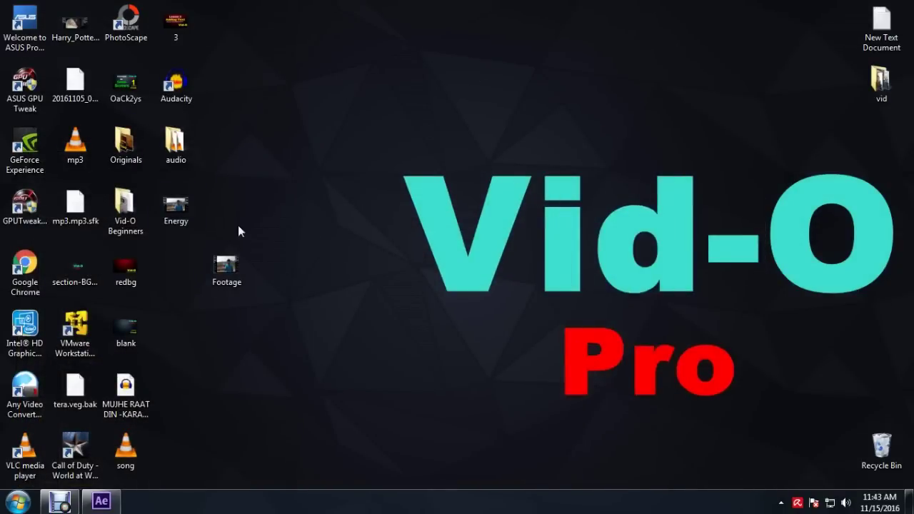
pyautogui.doubleClick(178, 207)
pyautogui.doubleClick(597, 210)
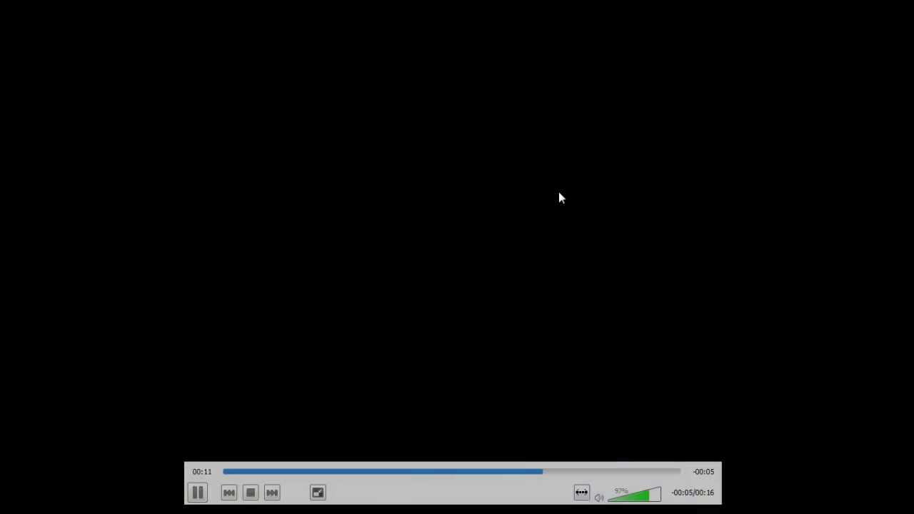
pyautogui.doubleClick(559, 197)
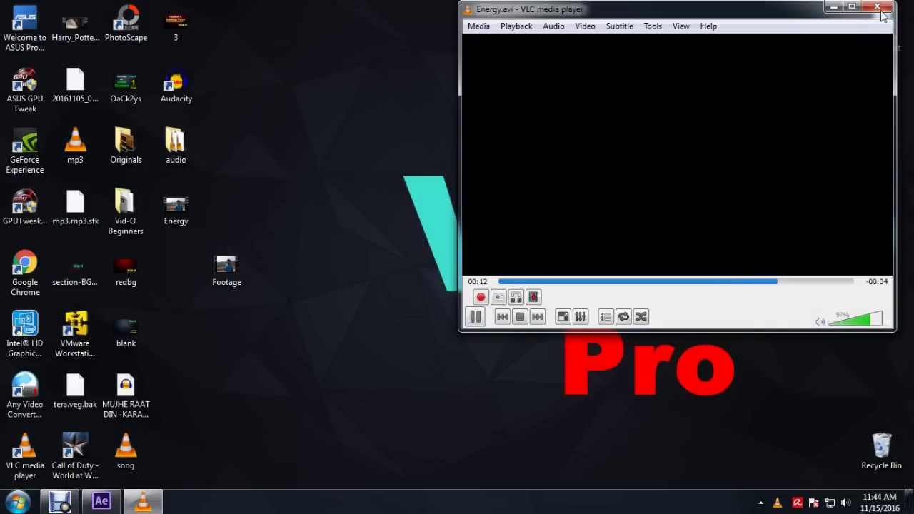
pyautogui.hotkey('alt', 'F4')
# Step: Move the Energy video file to an empty area of the desktop, away from the icon columns
pyautogui.moveTo(198, 193); pyautogui.dragTo(350, 194)
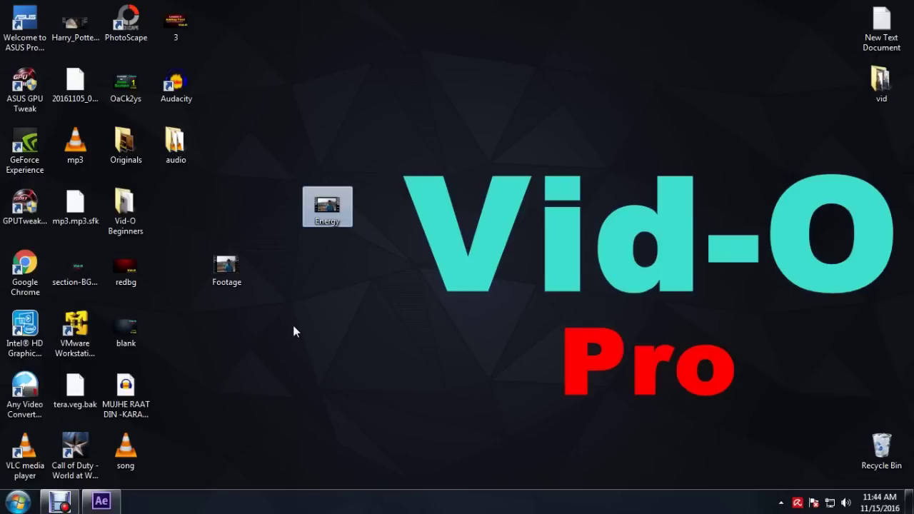
pyautogui.click(288, 367)
# Step: Switch back to After Effects and scrub the Energy composition's timeline to 0:00:05:47, where the flare is on the hand
pyautogui.click(111, 501)
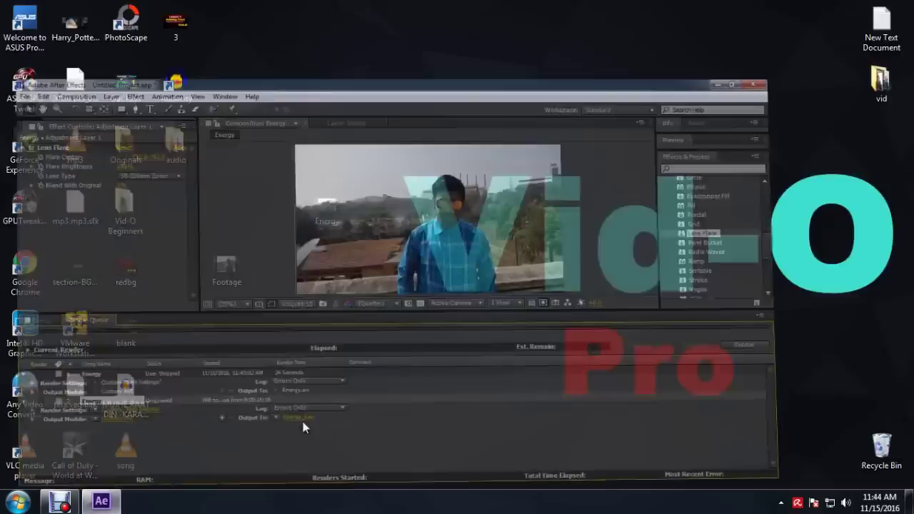
pyautogui.click(30, 290)
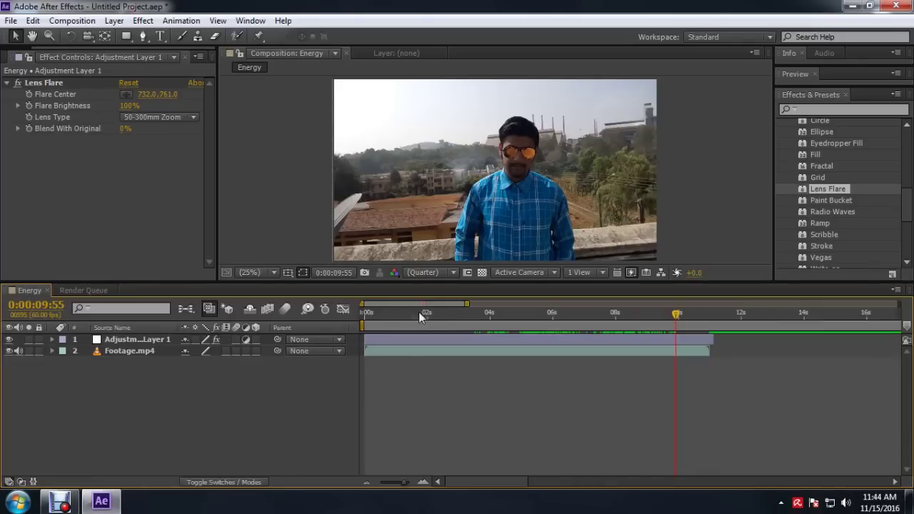
pyautogui.press('pagedown')
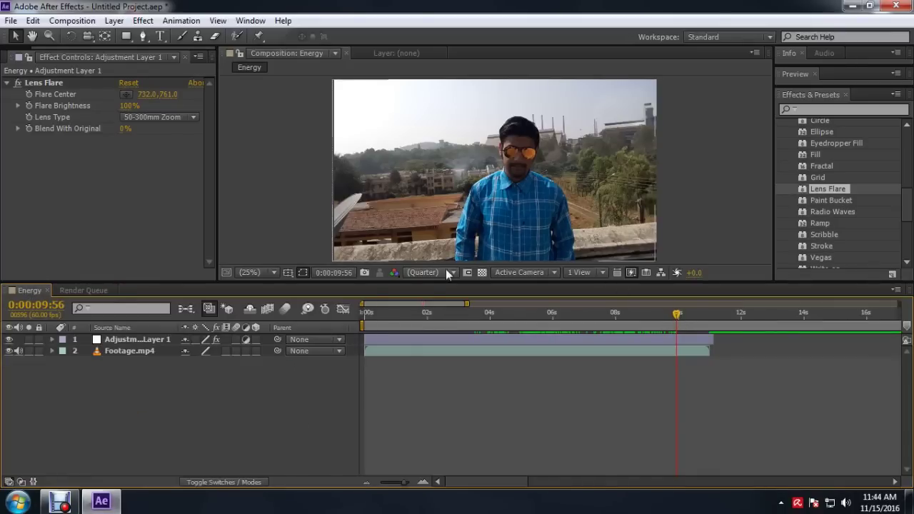
pyautogui.click(512, 314)
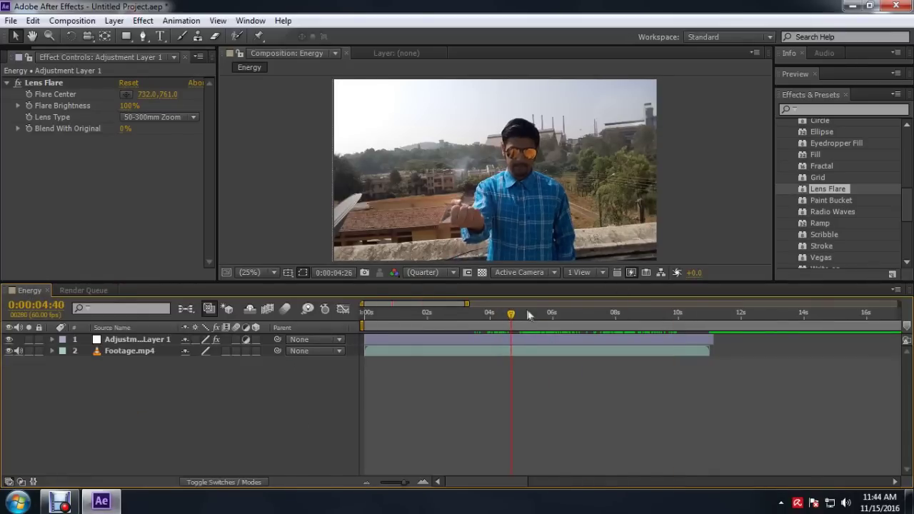
pyautogui.moveTo(512, 314); pyautogui.dragTo(548, 318)
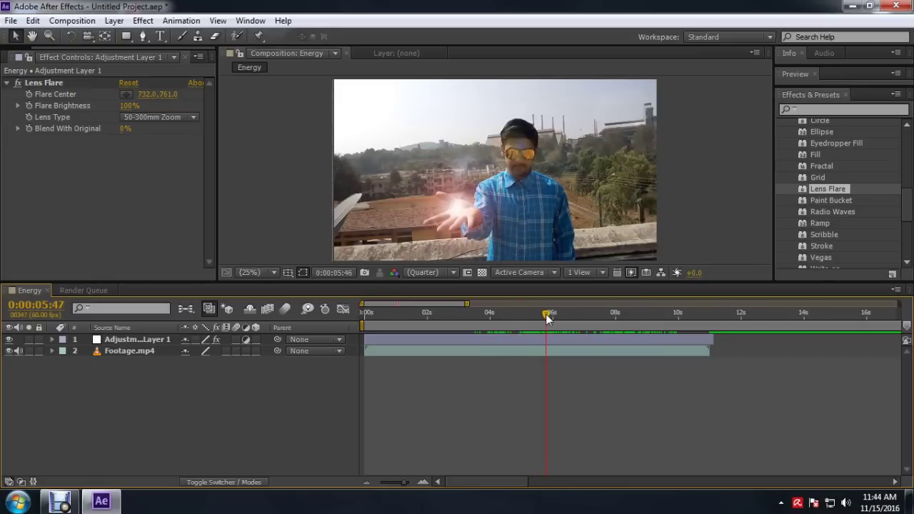
# Step: Add a position keyframe to the adjustment layer at 0:00:05:55 and shift the layer to about 944, 557
pyautogui.click(53, 340)
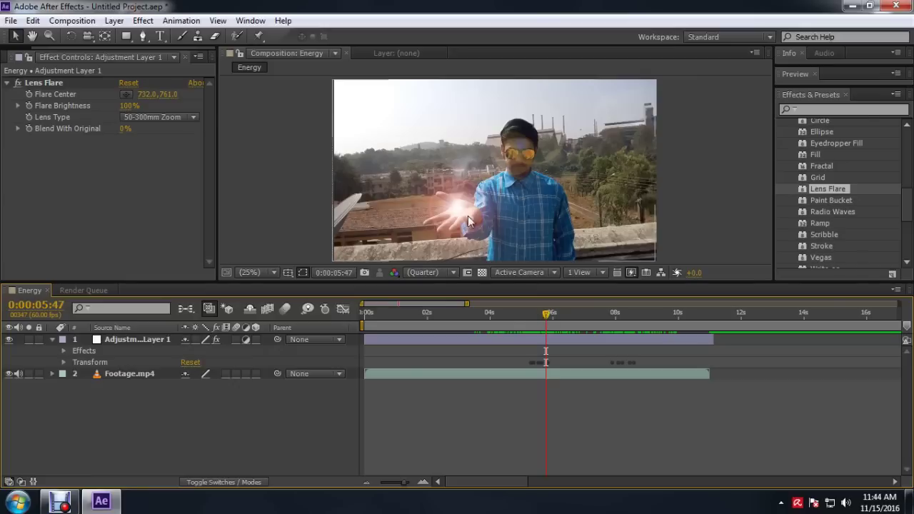
pyautogui.press('pagedown')
pyautogui.press('pagedown')
pyautogui.press('pagedown')
pyautogui.press('pagedown')
pyautogui.press('pagedown')
pyautogui.press('pagedown')
pyautogui.press('pagedown')
pyautogui.press('pagedown')
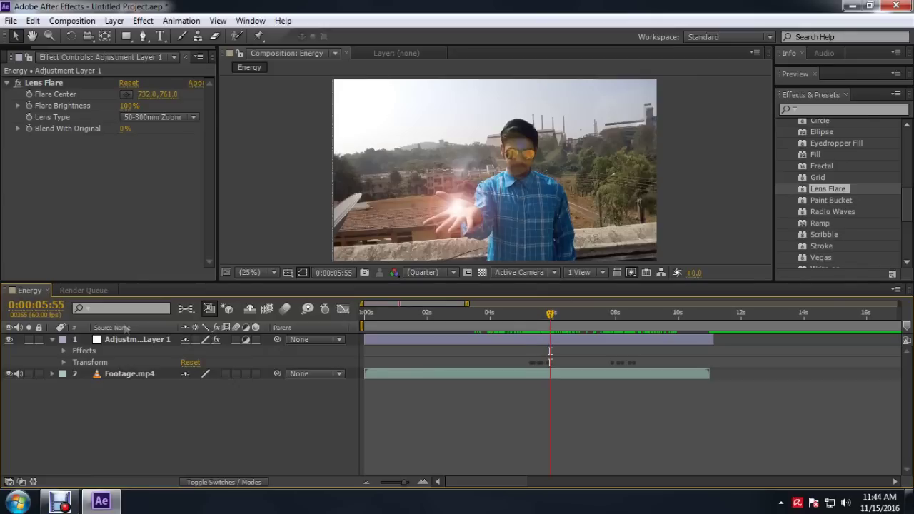
pyautogui.click(63, 362)
pyautogui.click(87, 385)
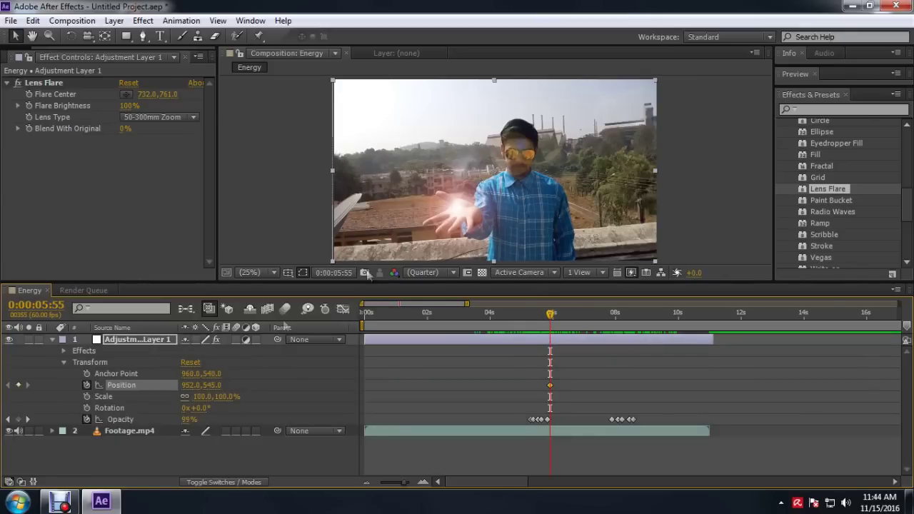
pyautogui.moveTo(433, 207); pyautogui.dragTo(433, 218)
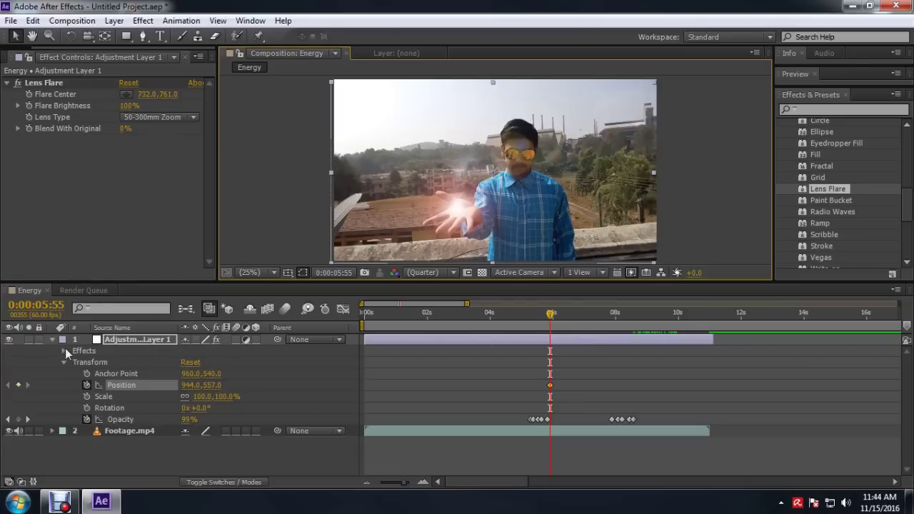
pyautogui.click(618, 385)
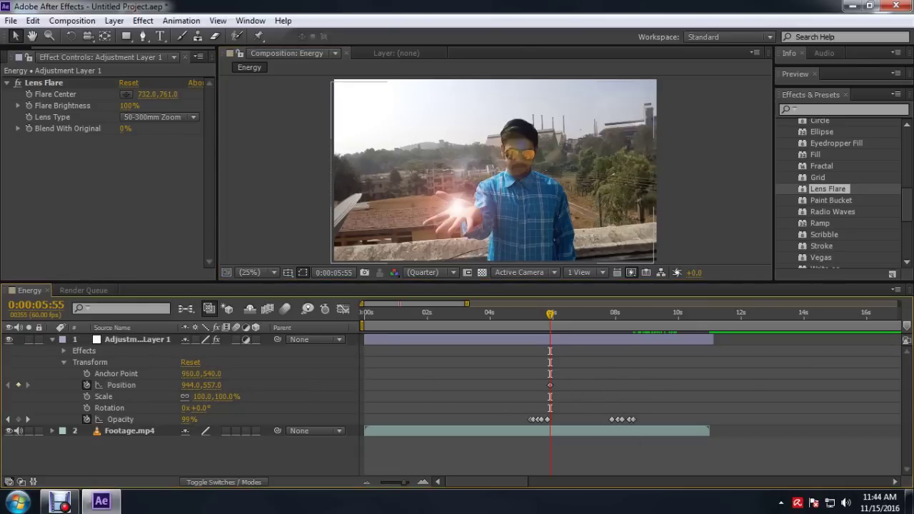
# Step: Collapse the adjustment layer's properties and trim its end to match the end of the footage clip
pyautogui.click(52, 340)
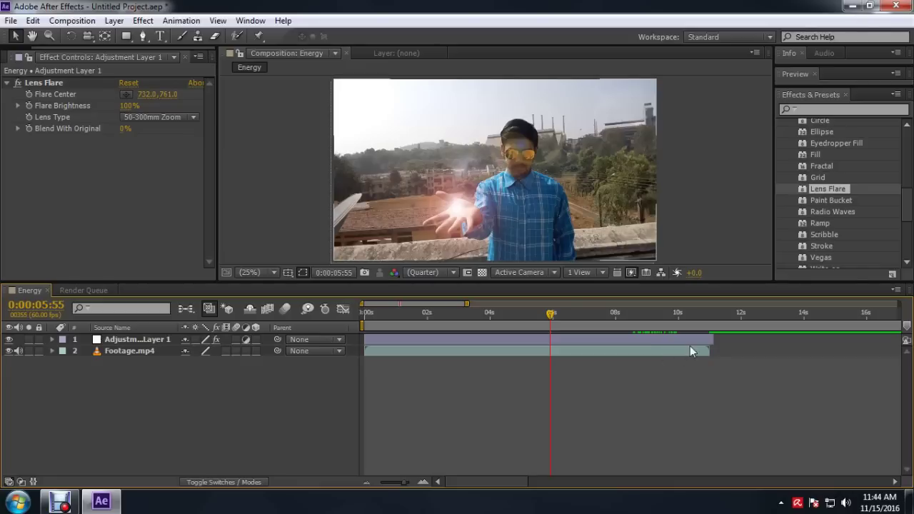
pyautogui.moveTo(713, 339); pyautogui.dragTo(709, 339)
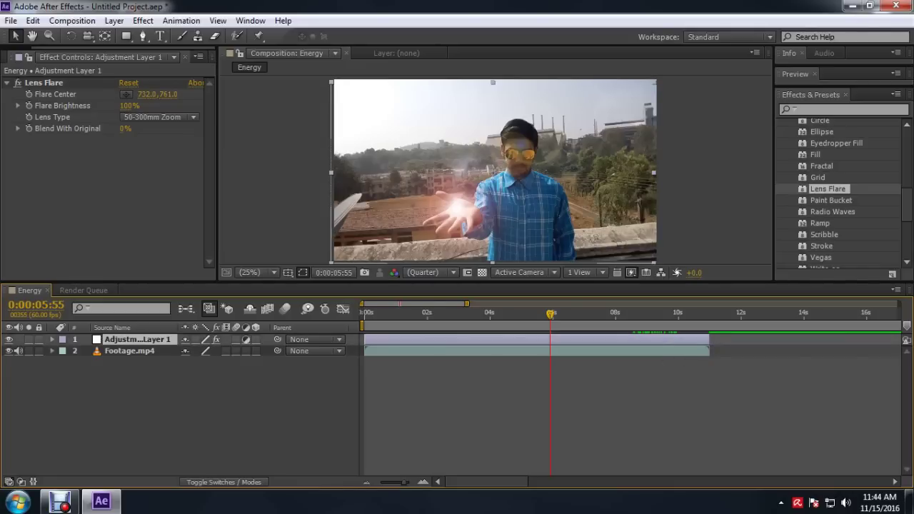
# Step: Scrub the composition to 0:00:06:32 to review the flare over the hand, and return to the desktop
pyautogui.moveTo(551, 315); pyautogui.dragTo(569, 316)
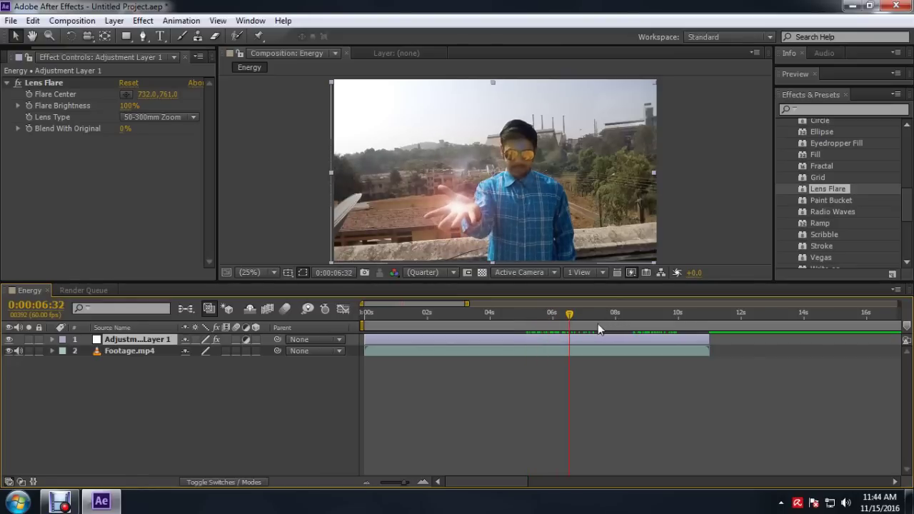
pyautogui.click(852, 6)
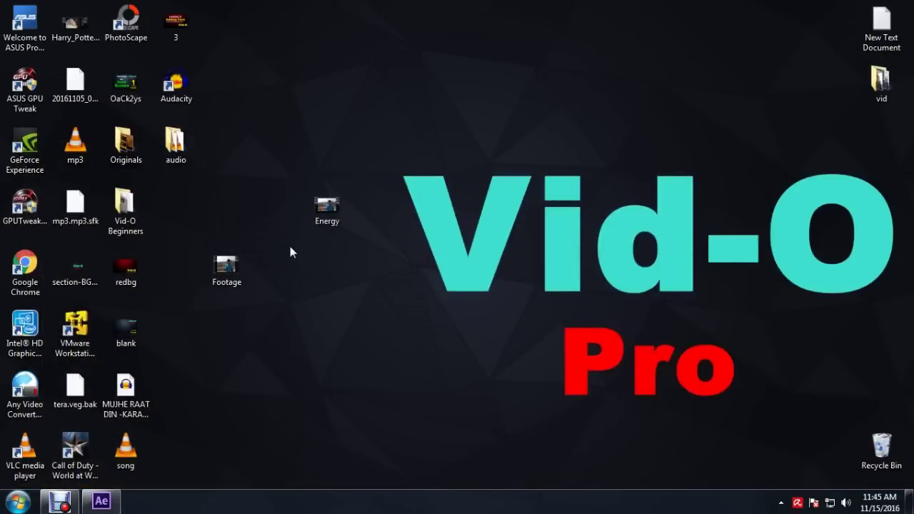